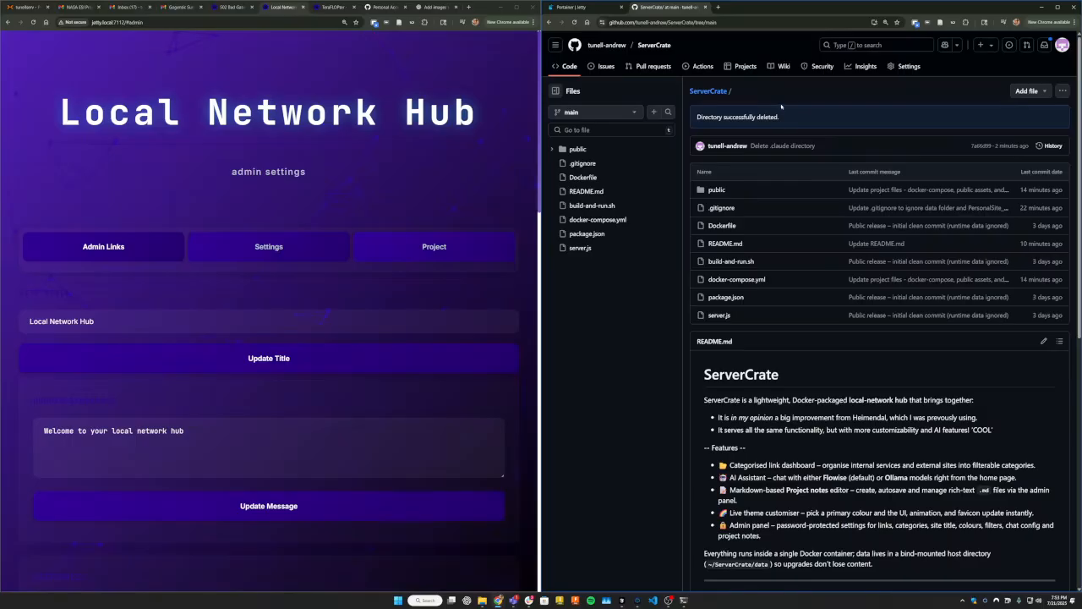
scroll(719, 195, "down", 4)
scroll(742, 313, "up", 4)
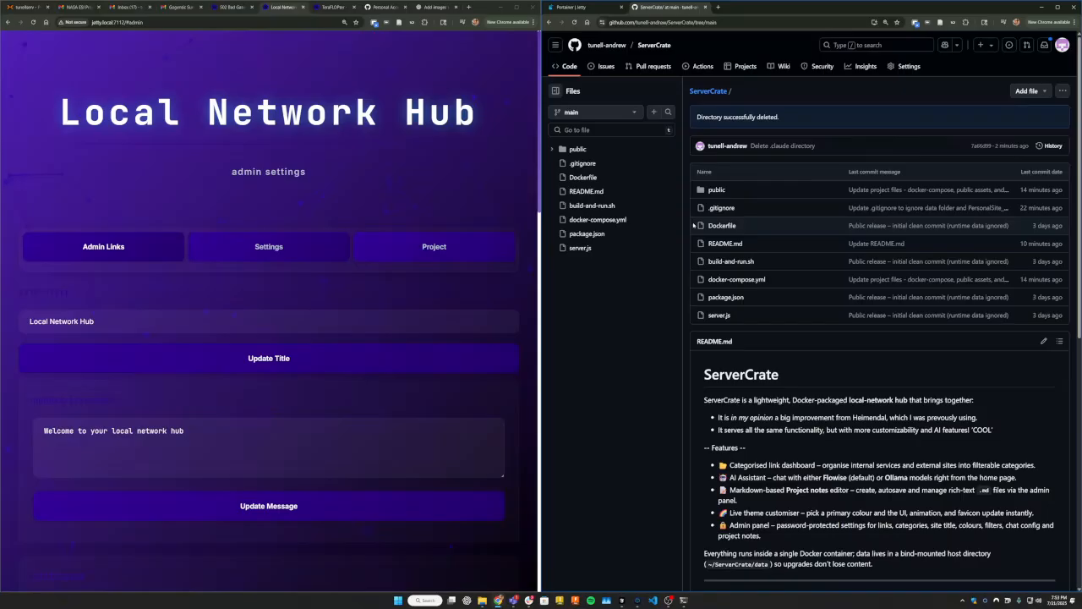
scroll(850, 241, "down", 4)
scroll(850, 241, "down", 2)
scroll(850, 241, "up", 8)
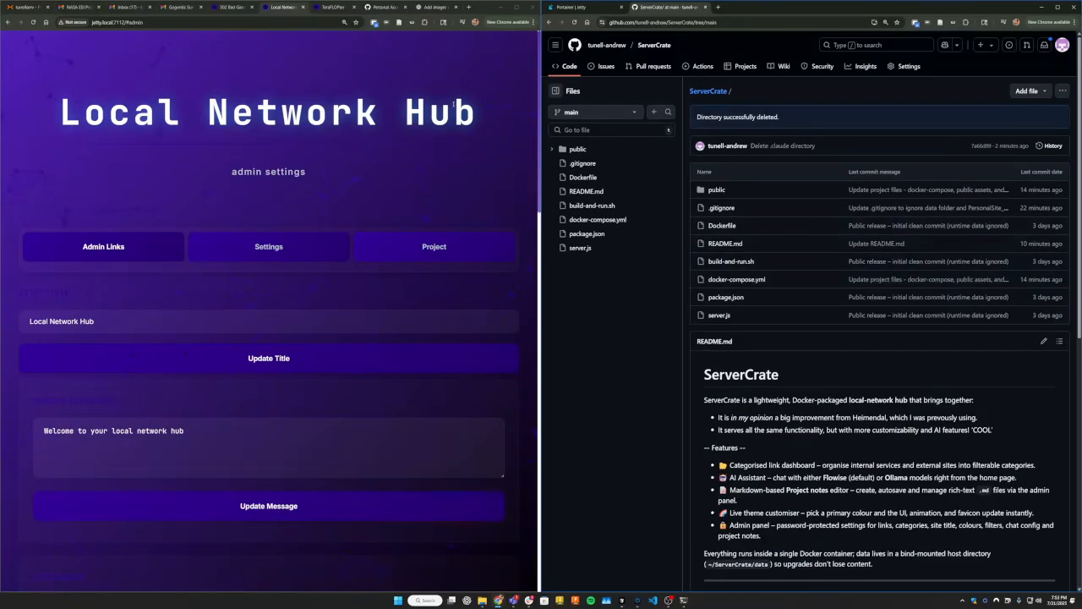
left_click_drag(478, 100, 60, 111)
left_click(115, 167)
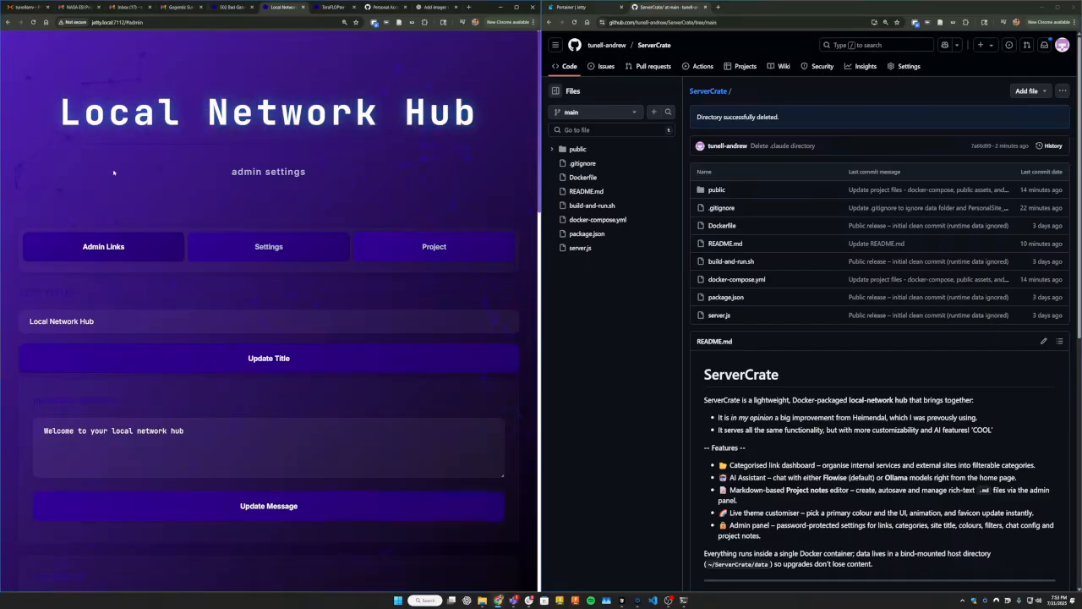
left_click_drag(233, 171, 418, 181)
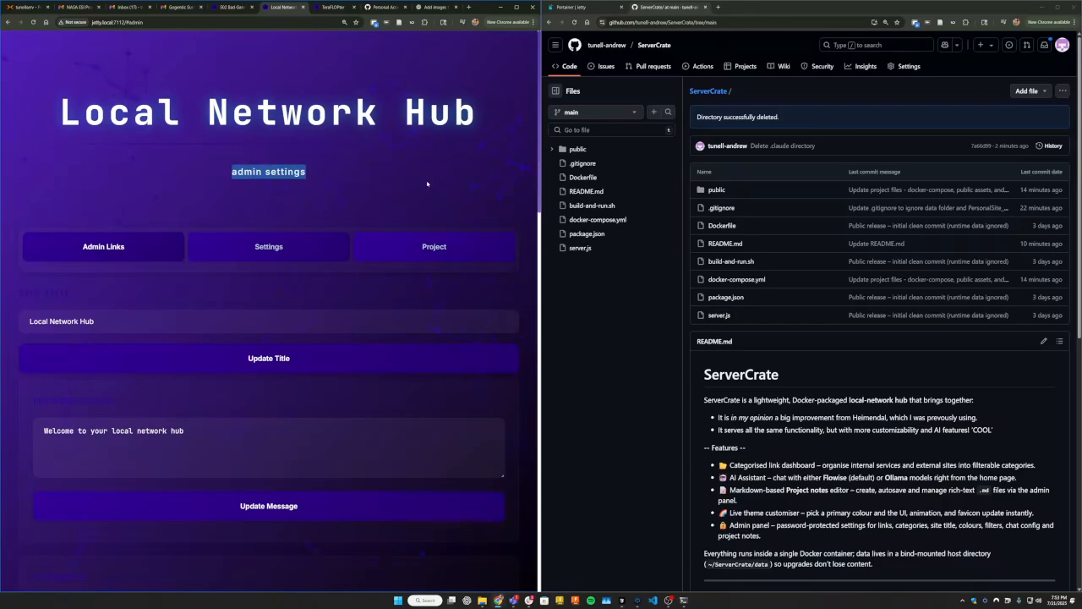
Examine the ServerCrate README on GitHub, from the features list to the Quick Start instructions.
scroll(380, 173, "down", 10)
scroll(386, 173, "up", 10)
scroll(386, 174, "down", 10)
scroll(386, 170, "up", 10)
scroll(846, 388, "down", 5)
scroll(838, 381, "up", 5)
scroll(772, 435, "down", 5)
scroll(772, 435, "up", 5)
scroll(772, 436, "down", 5)
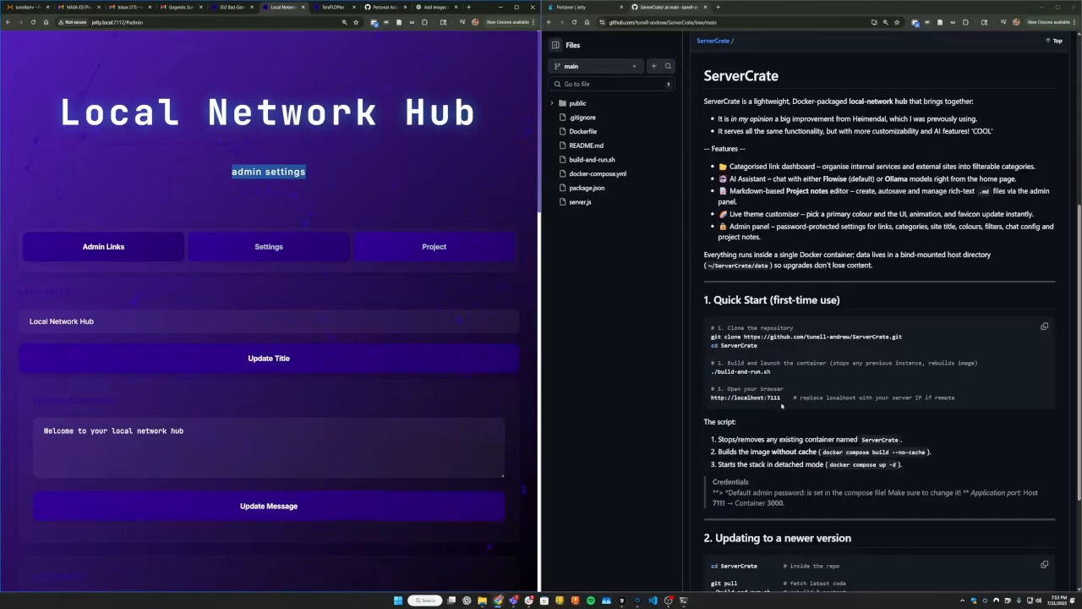
Bring up the terminal beside the README and examine the Quick Start commands for cloning and entering the repository.
left_click(683, 600)
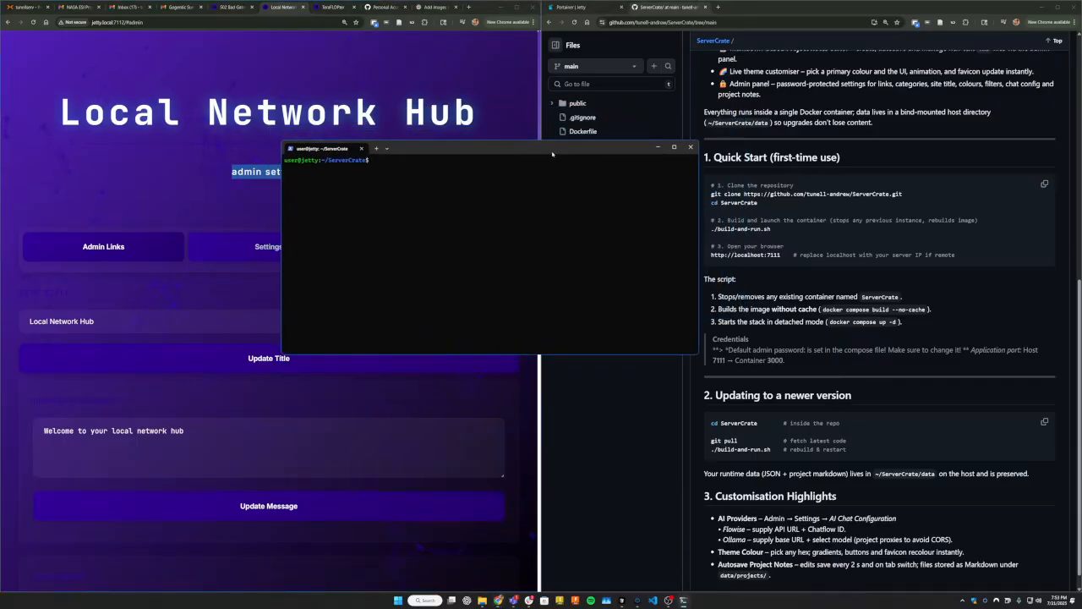
left_click_drag(917, 194, 696, 198)
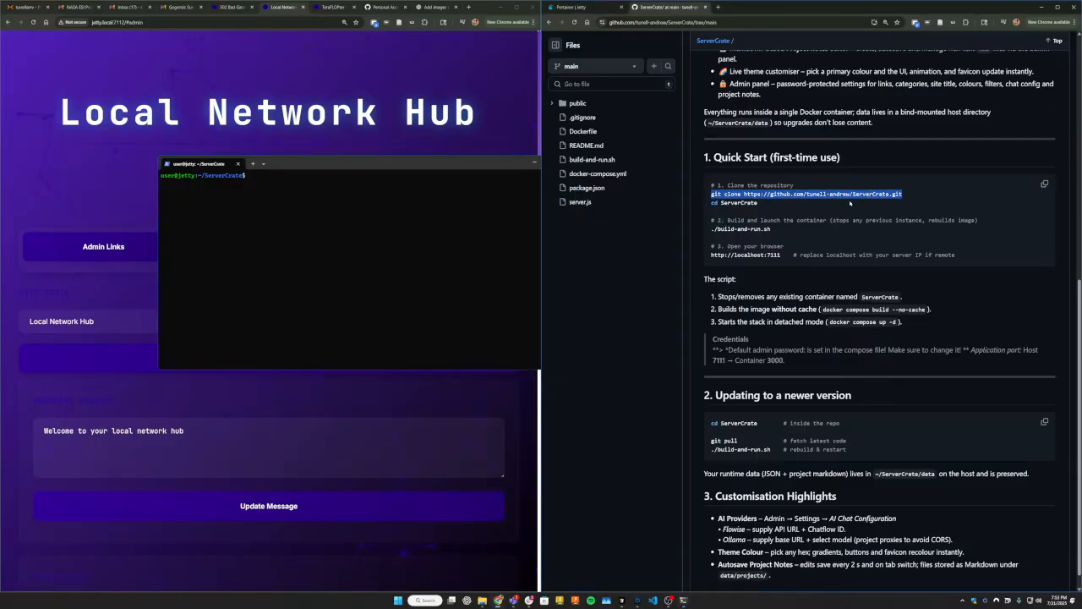
scroll(850, 203, "up", 2)
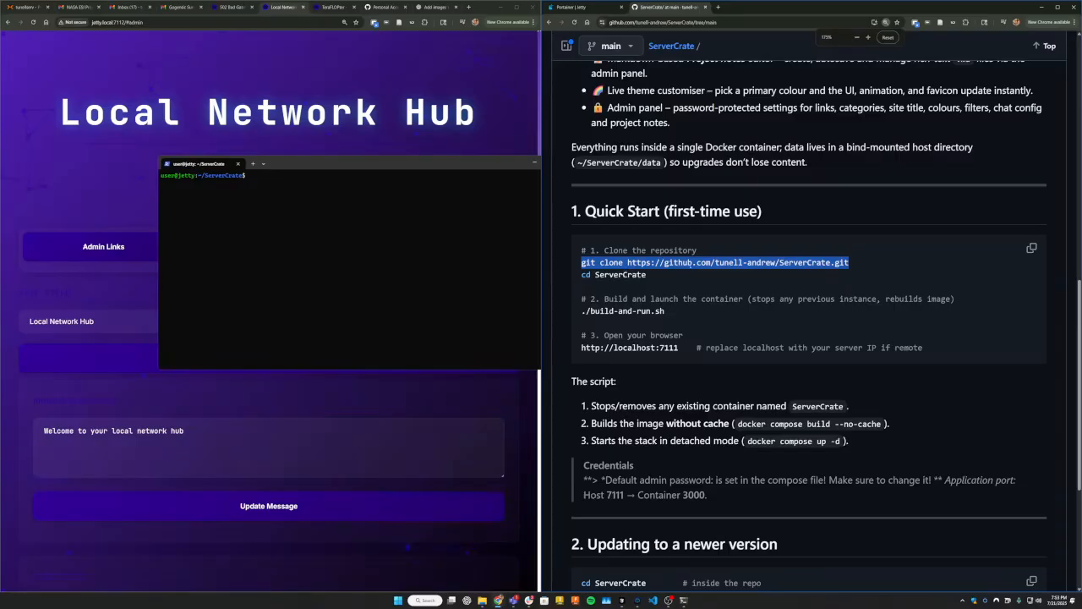
left_click(860, 261)
left_click_drag(858, 263, 591, 269)
left_click(648, 275)
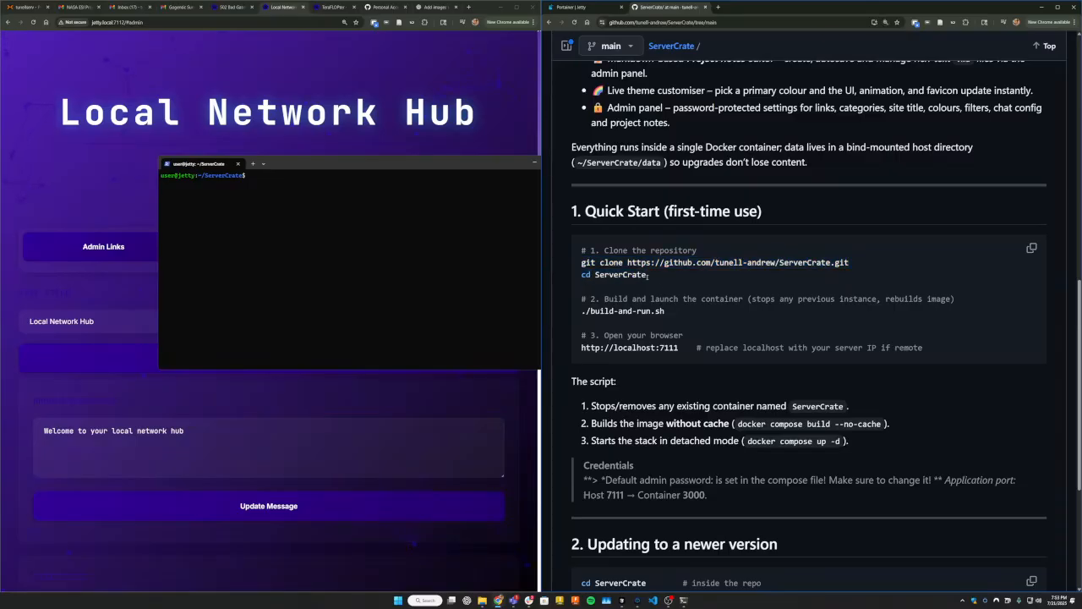
left_click(318, 201)
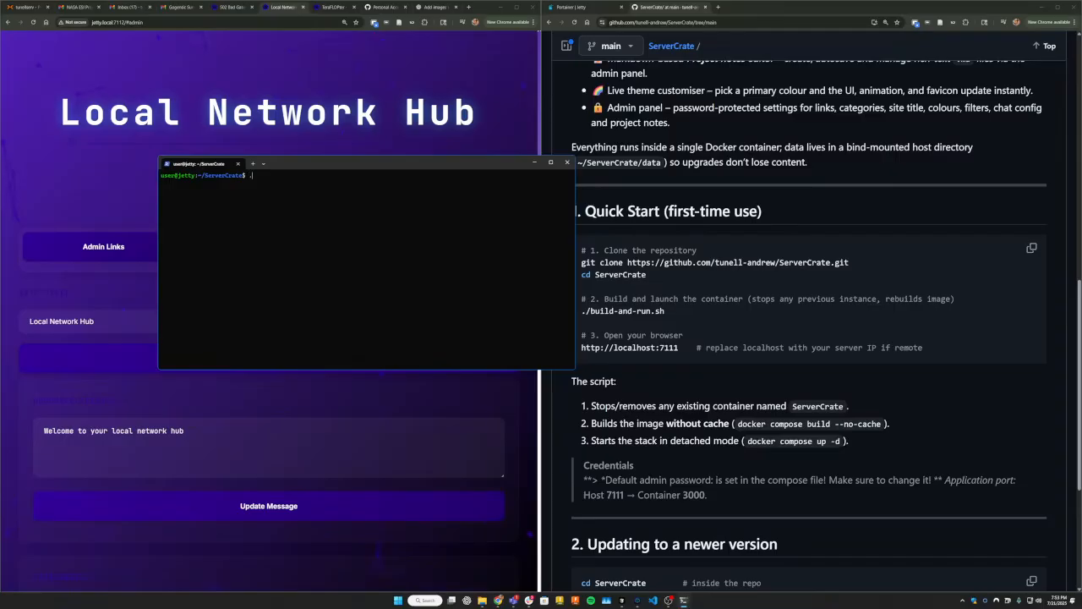
type("/")
type("b")
key("Tab")
key("BackSpace")
key("BackSpace")
key("BackSpace")
key("BackSpace")
key("BackSpace")
key("BackSpace")
key("BackSpace")
key("BackSpace")
key("BackSpace")
key("BackSpace")
key("BackSpace")
key("BackSpace")
key("BackSpace")
key("BackSpace")
key("BackSpace")
key("BackSpace")
key("BackSpace")
key("BackSpace")
Write out the command sudo chmod +x build-and-run.sh at the terminal prompt, and clear it without running it.
type("sudo chmod+x")
key("BackSpace")
key("BackSpace")
key("BackSpace")
type("+x b")
key("Tab")
scroll(282, 231, "up", 5)
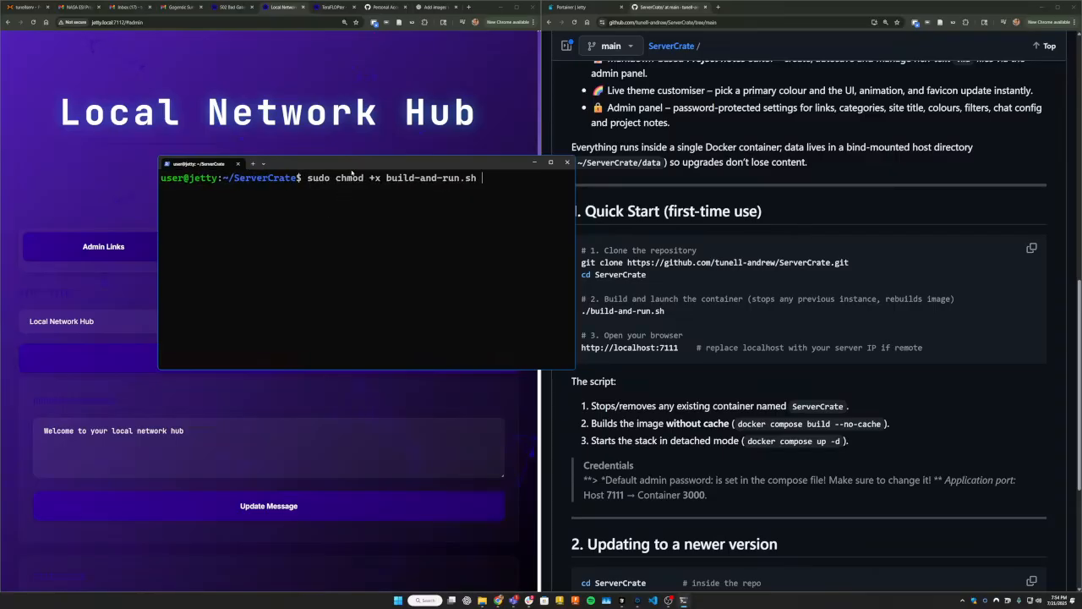
left_click_drag(362, 162, 390, 160)
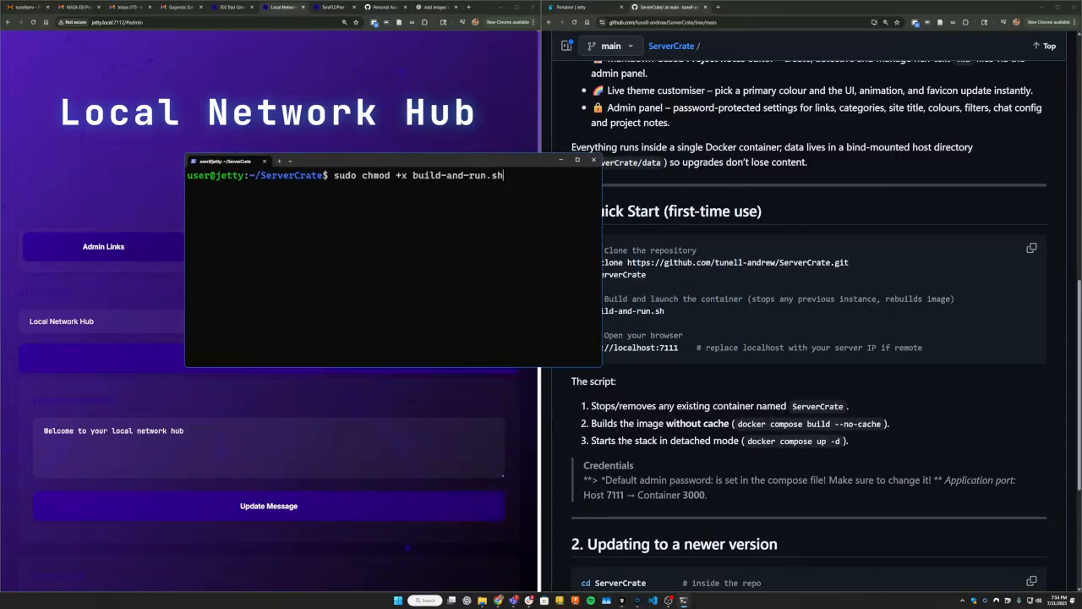
key("BackSpace")
key("BackSpace")
key("BackSpace")
key("BackSpace")
key("BackSpace")
key("BackSpace")
key("BackSpace")
key("BackSpace")
key("BackSpace")
key("BackSpace")
key("BackSpace")
key("BackSpace")
key("BackSpace")
key("BackSpace")
key("BackSpace")
key("BackSpace")
key("BackSpace")
key("BackSpace")
key("BackSpace")
key("BackSpace")
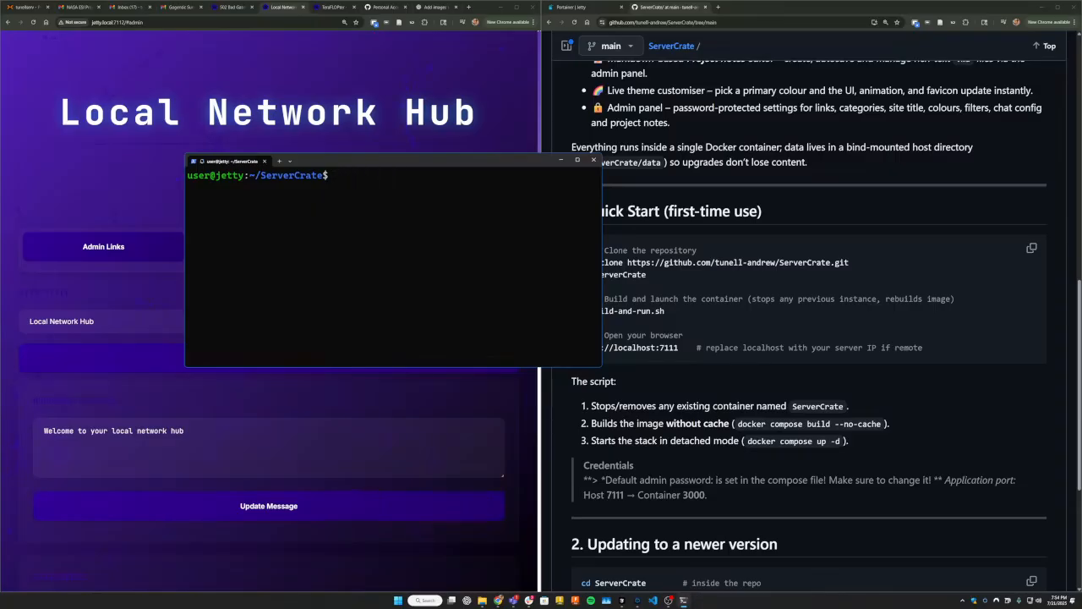
Run ./build-and-run.sh in the ServerCrate folder and enlarge the terminal window to follow the build.
type("./build-and-run.sh")
key("Return")
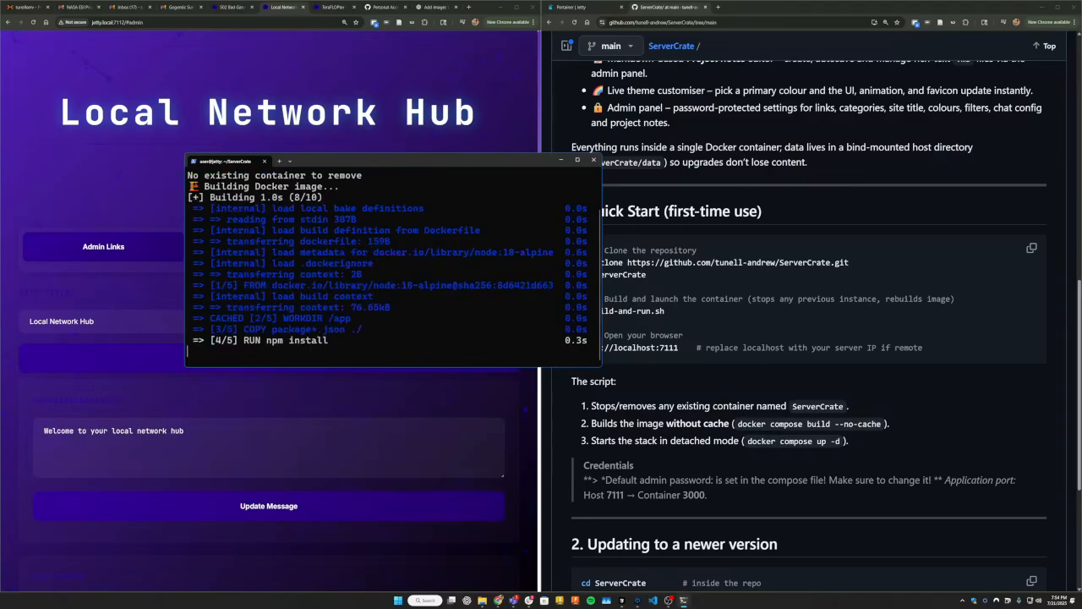
left_click_drag(502, 161, 454, 103)
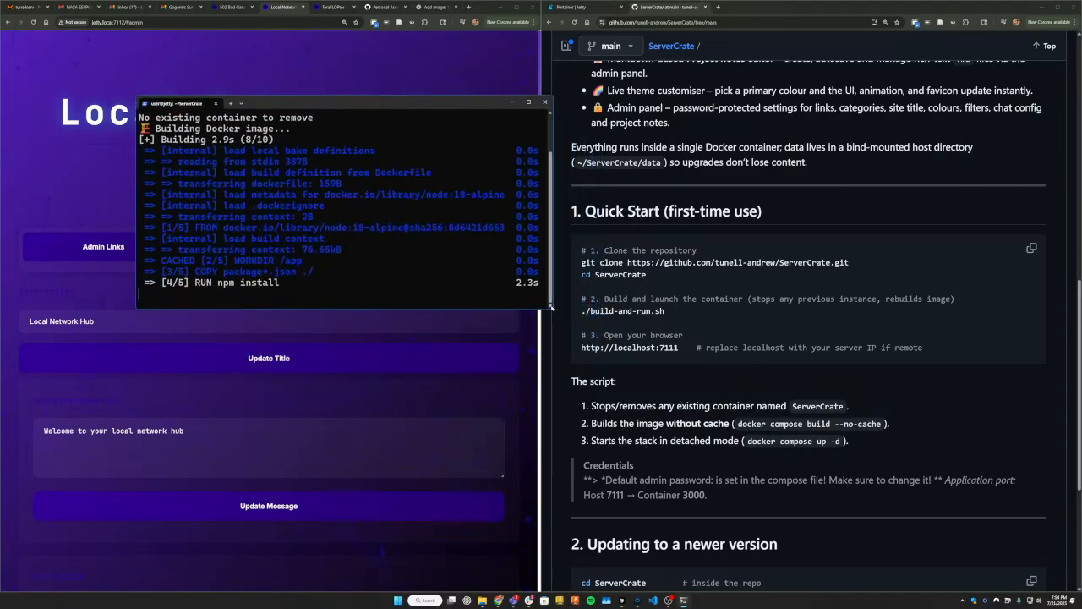
left_click_drag(551, 308, 725, 462)
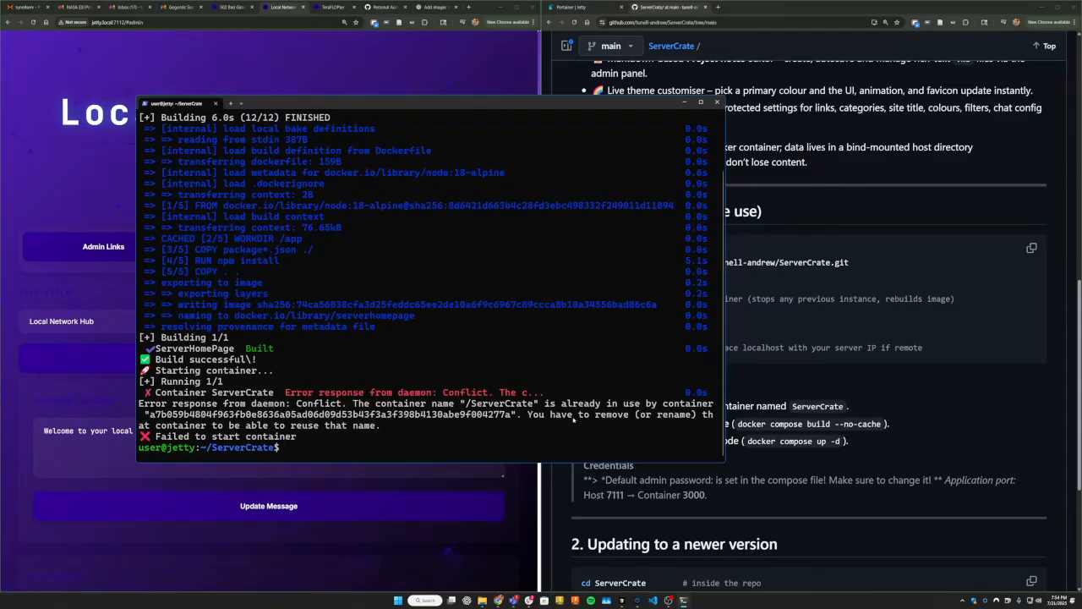
List the files in the ServerCrate folder and print the contents of docker-compose.yml.
type("ls")
key("Return")
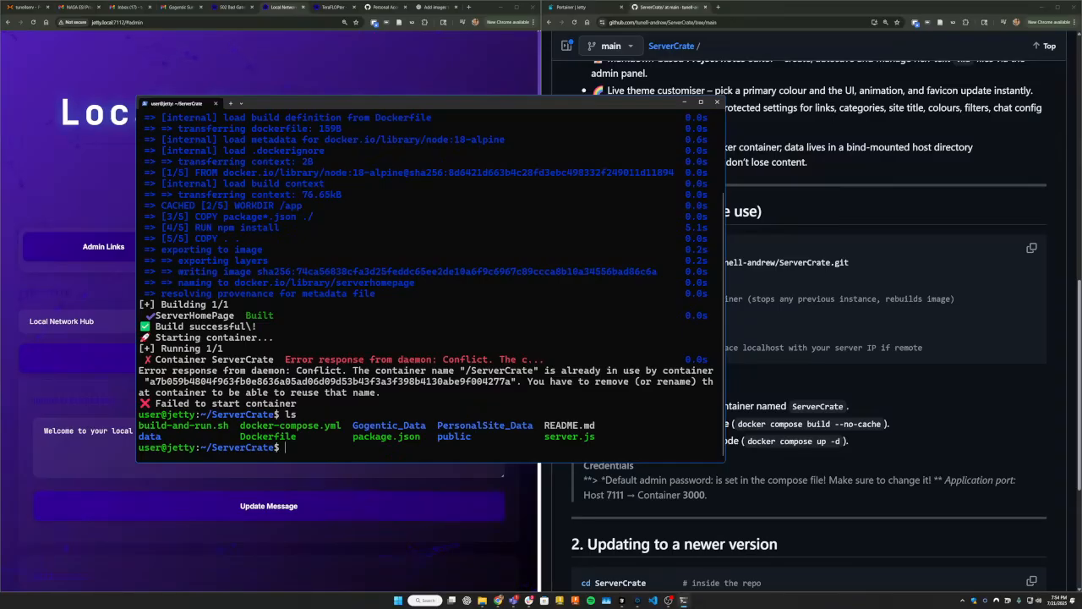
type("cat docker-compose.yml")
key("Return")
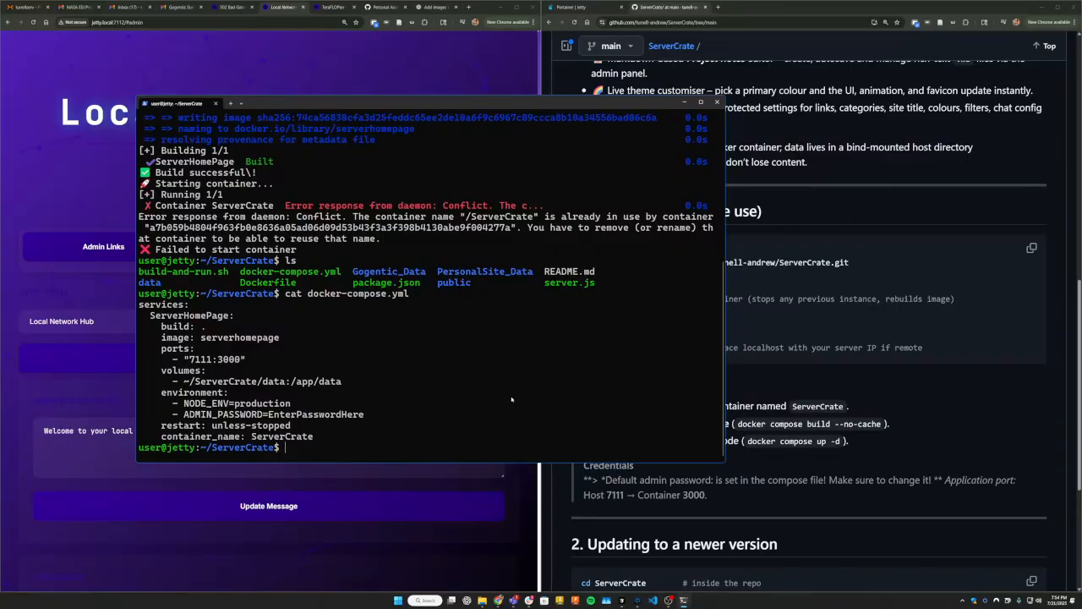
Examine the port mapping and admin password entry in docker-compose.yml, and put the terminal away.
left_click_drag(267, 371, 246, 360)
left_click(174, 360)
left_click(196, 360)
double_click(203, 359)
left_click(246, 425)
mouse_move(268, 418)
left_mouse_down()
mouse_move(391, 415)
mouse_move(259, 418)
left_mouse_up()
left_click(362, 415)
left_click(354, 440)
scroll(230, 360, "up", 8)
scroll(224, 354, "down", 8)
left_click(684, 102)
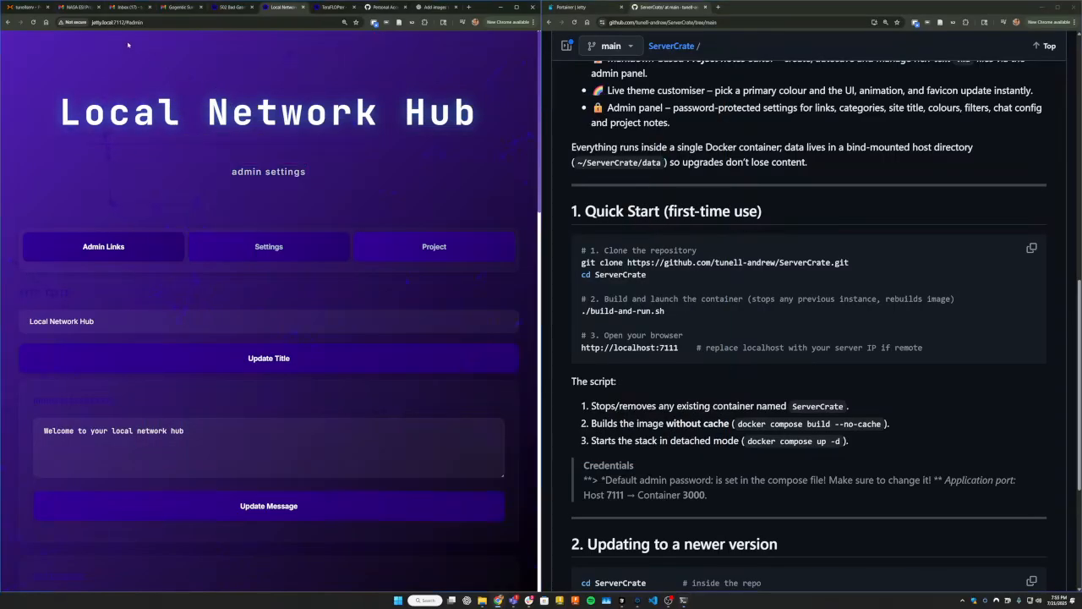
Check the hub's local address, including its host name, port and admin path.
left_click(98, 25)
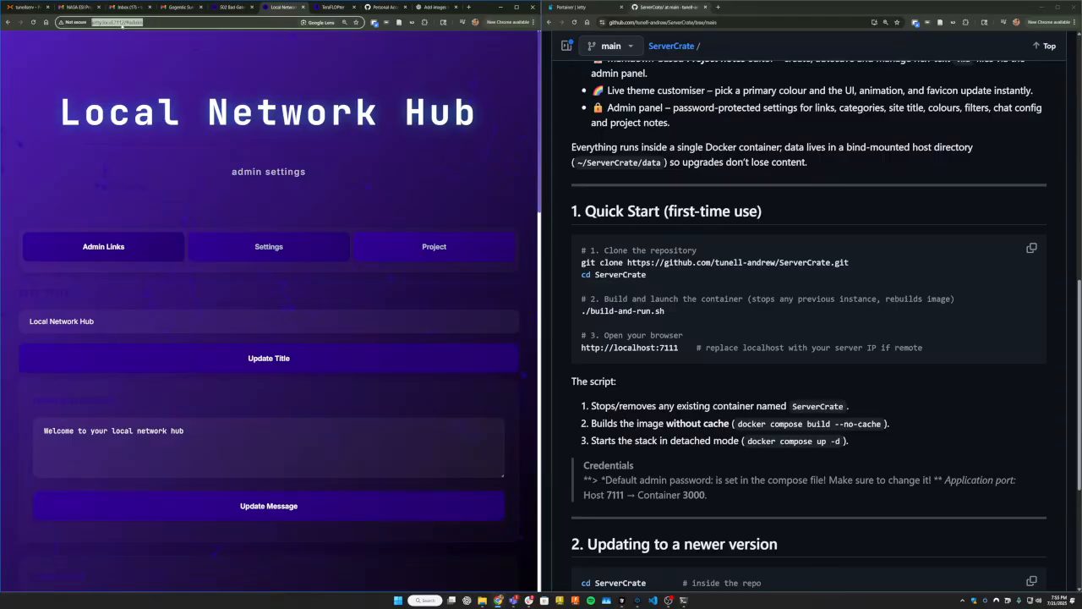
left_click(154, 22)
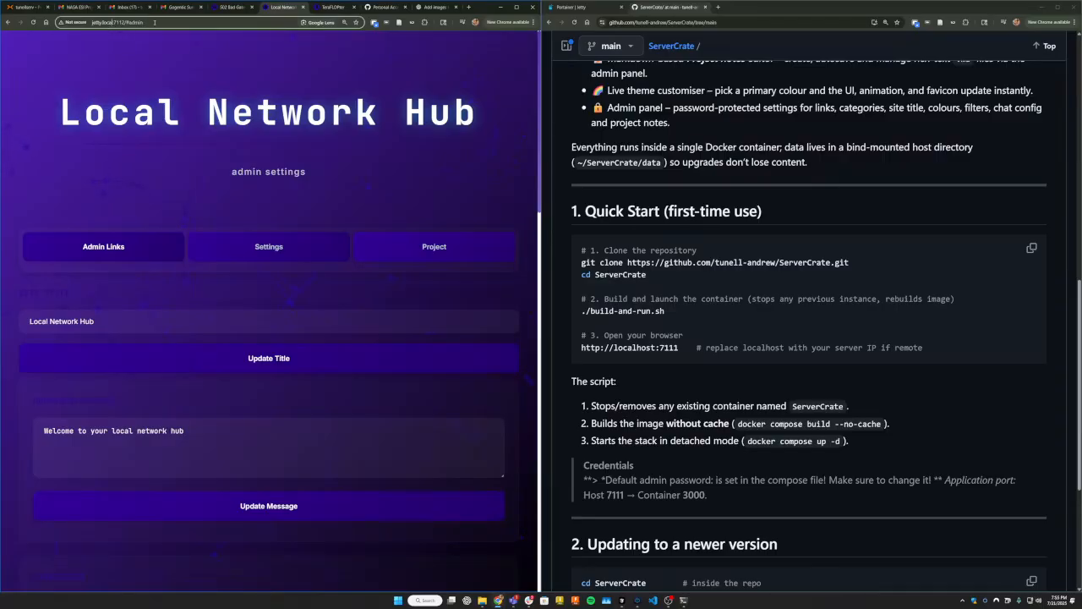
left_click_drag(100, 23, 144, 23)
left_click(112, 23)
left_click(161, 68)
Look through the hub's admin options, visit its home page and return to the admin settings.
scroll(197, 171, "down", 8)
scroll(197, 171, "up", 8)
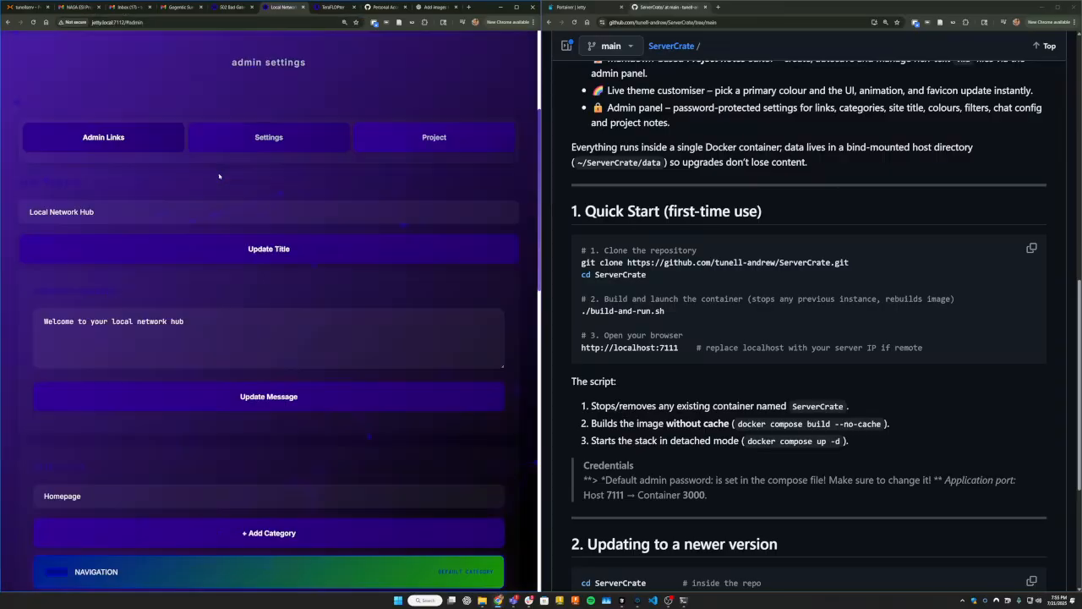
scroll(248, 219, "down", 9)
scroll(248, 218, "up", 7)
scroll(248, 218, "down", 10)
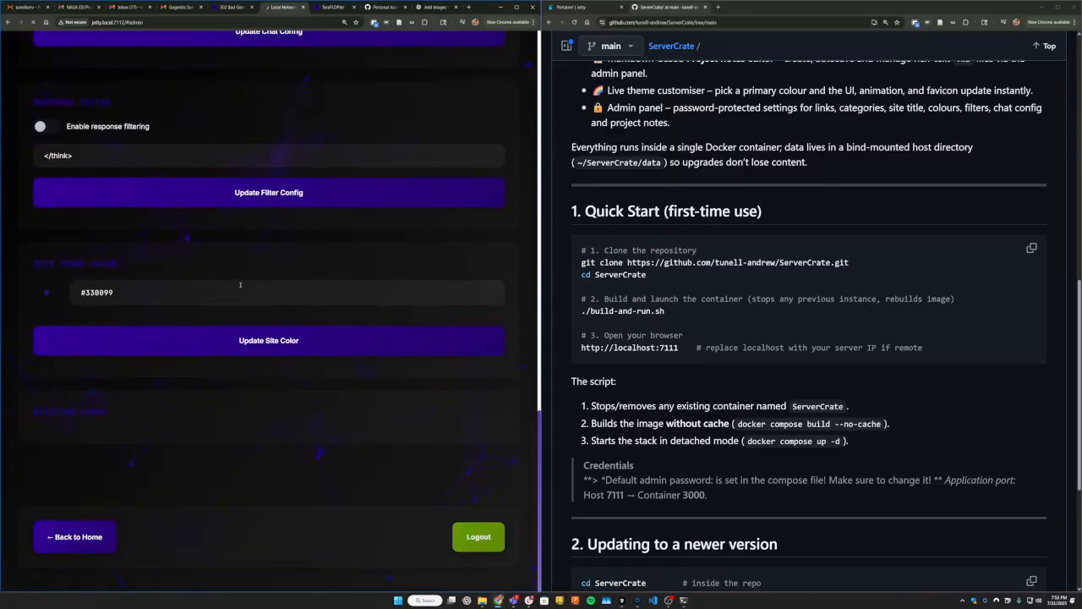
left_click(76, 536)
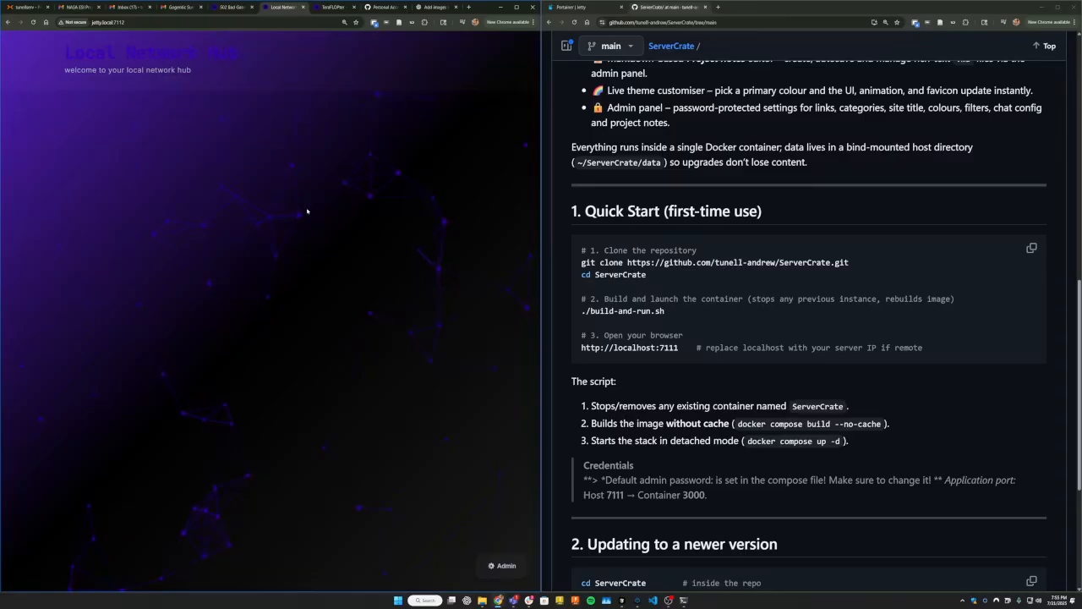
left_click(503, 565)
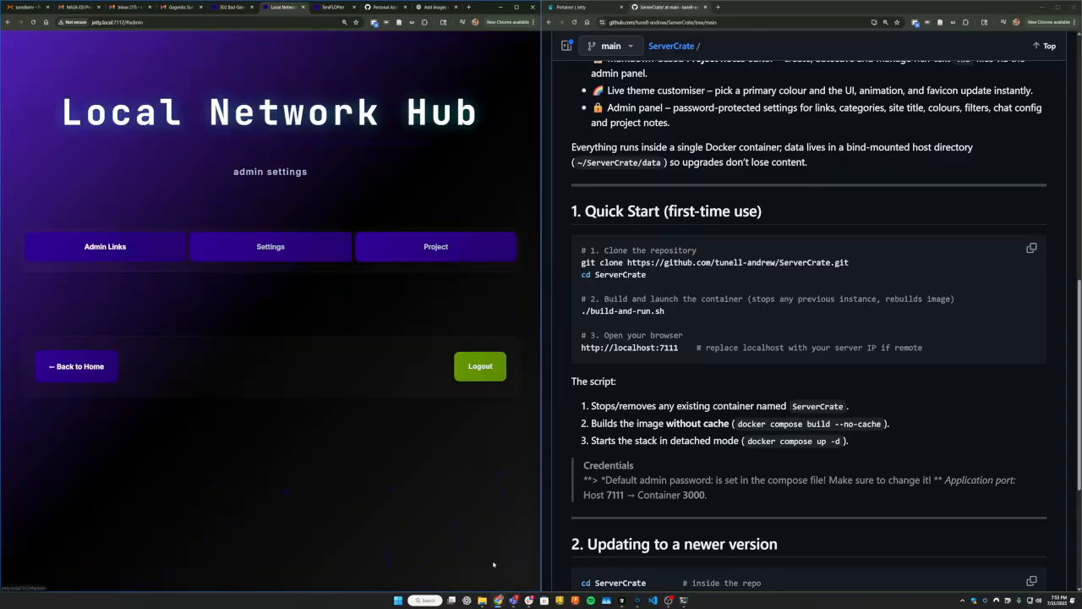
left_click(296, 247)
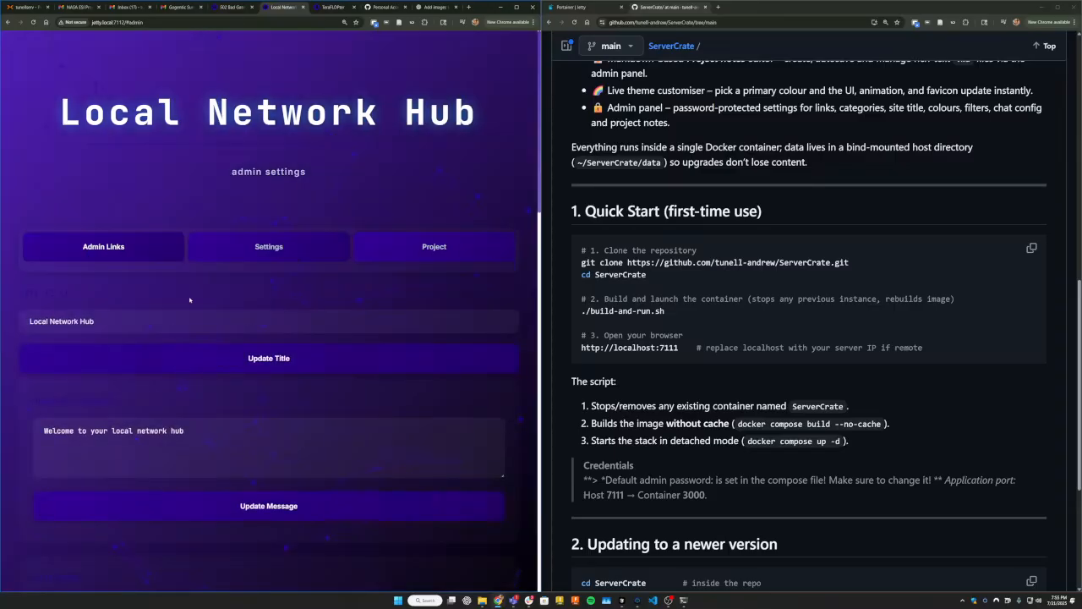
Change the hub's site title to "My Server" and save it.
scroll(211, 288, "down", 2)
scroll(134, 308, "up", 2)
left_click_drag(106, 321, 4, 320)
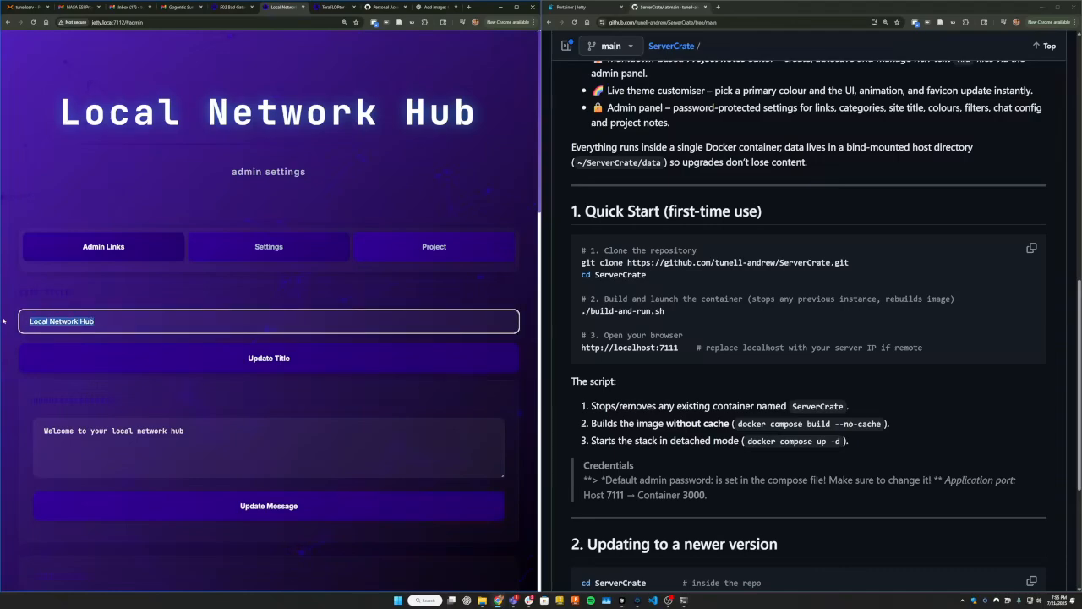
type("My Server")
left_click(237, 358)
scroll(223, 380, "down", 3)
scroll(223, 379, "up", 3)
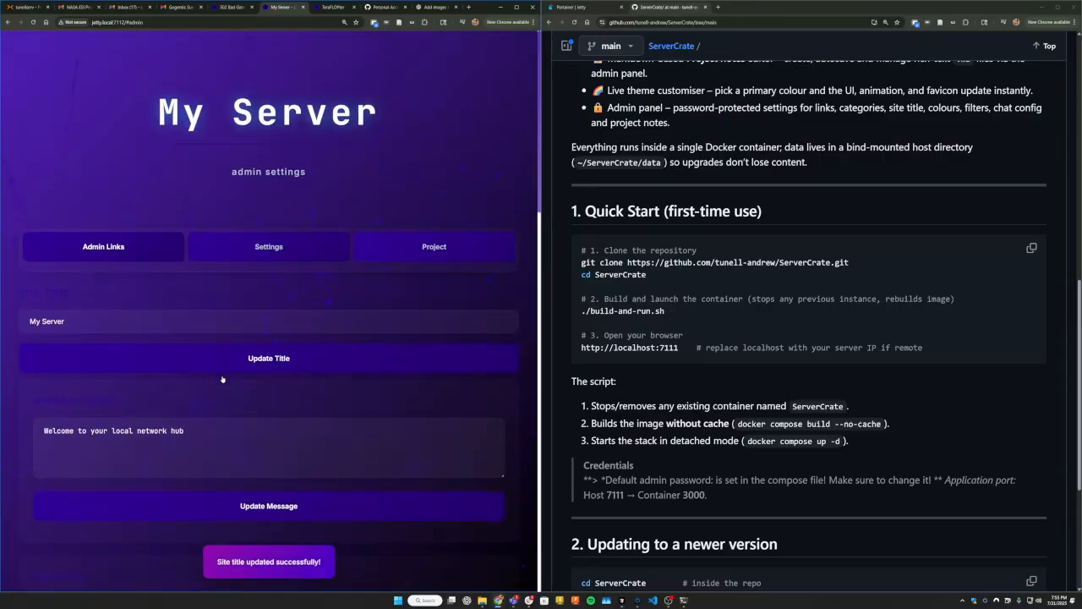
Replace the homepage message with "Hi this is my server" and save it.
left_click_drag(192, 427, 42, 430)
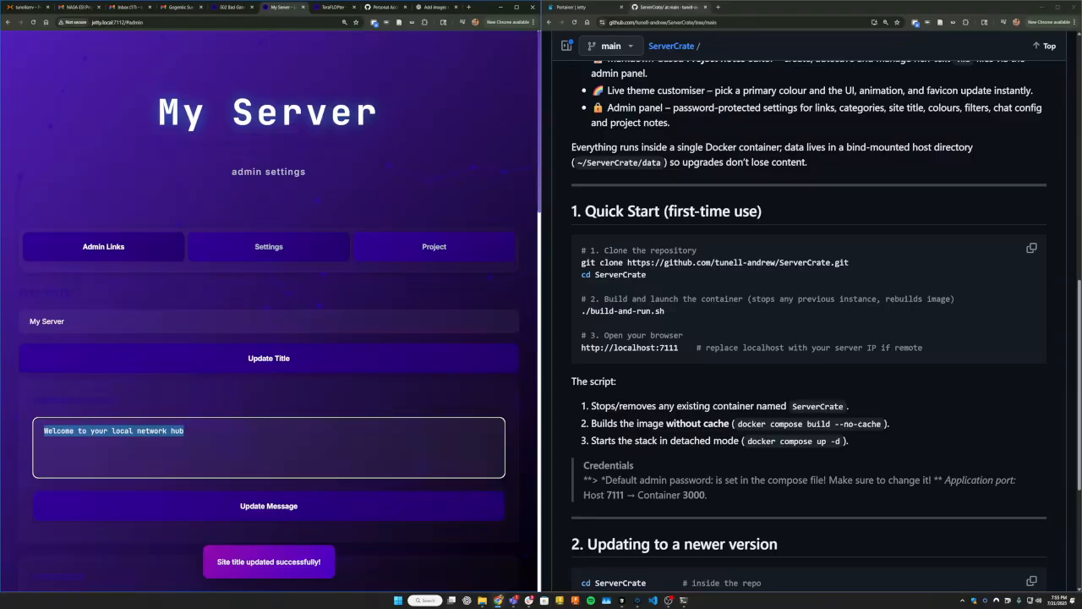
key("BackSpace")
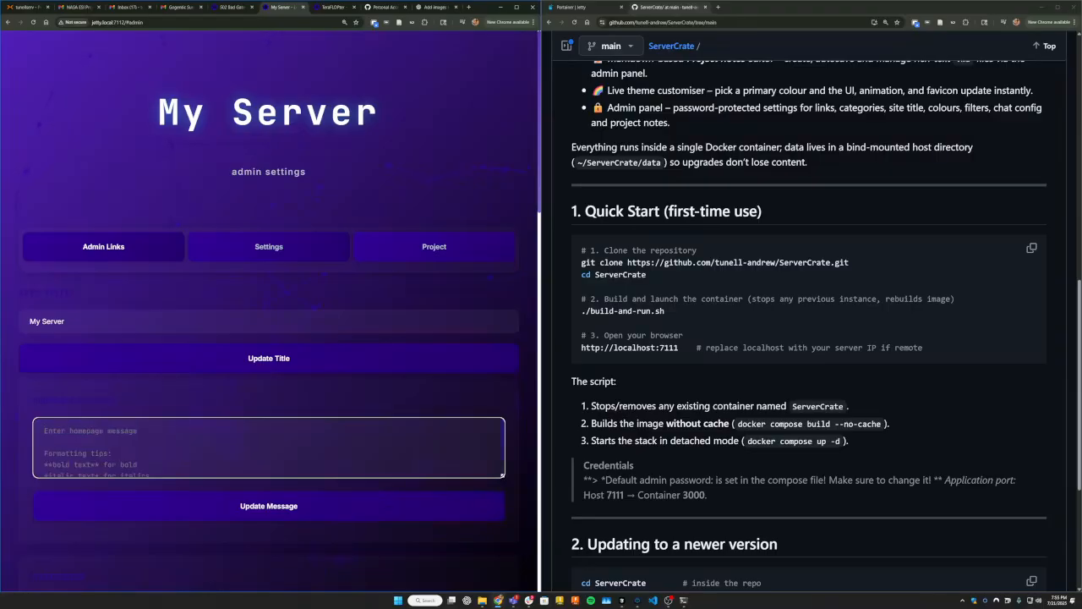
type("Hi this is my")
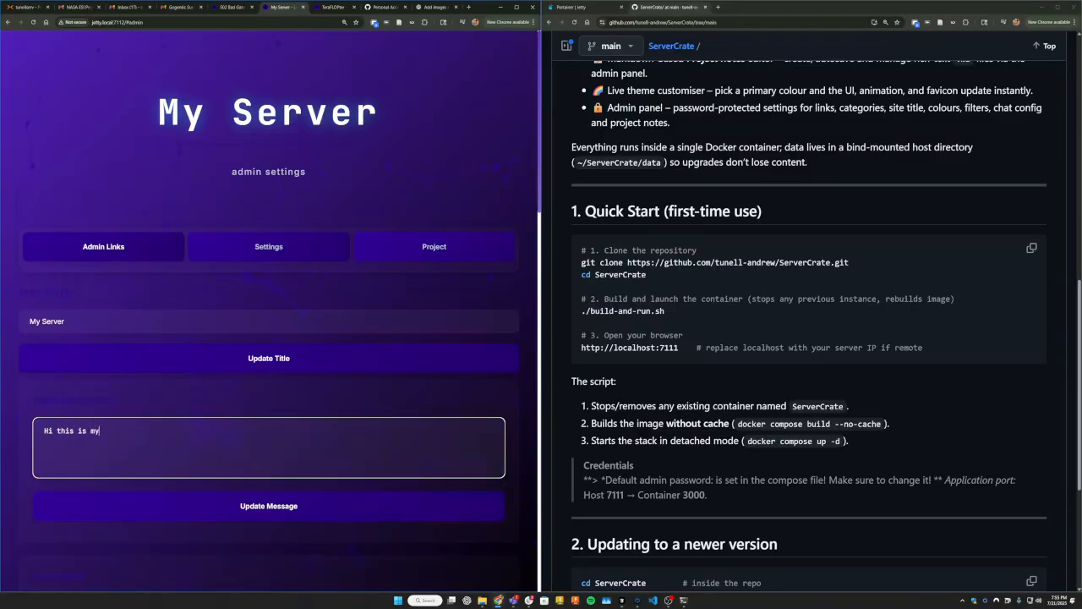
type(" server")
left_click(274, 506)
scroll(154, 249, "down", 5)
scroll(154, 249, "up", 1)
Open ChatGPT in a new browser tab and copy its web address, leaving another new tab open.
left_click(154, 249)
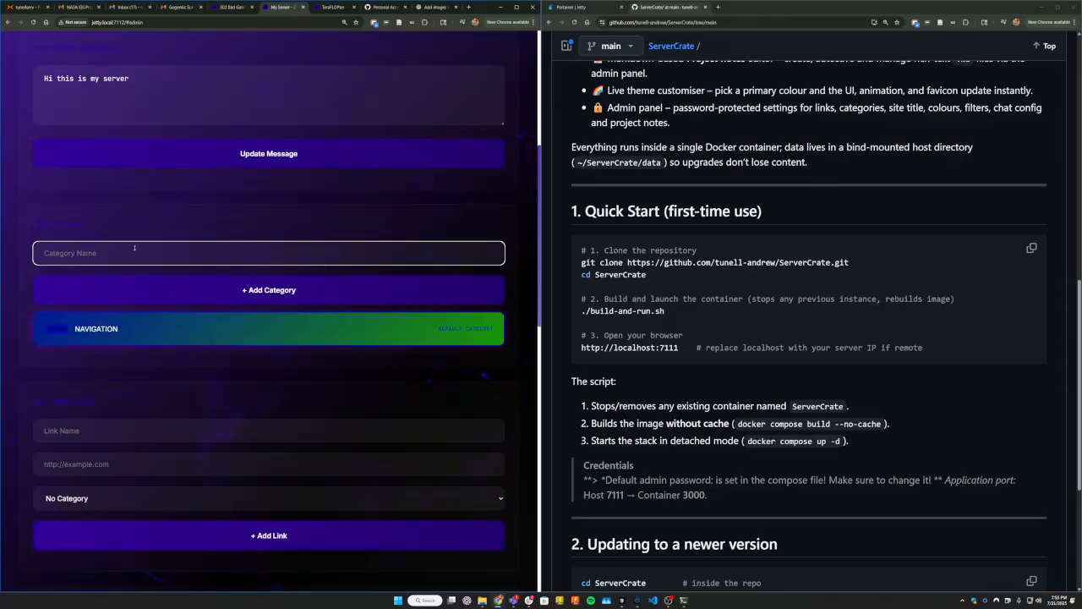
left_click(718, 8)
type("cha")
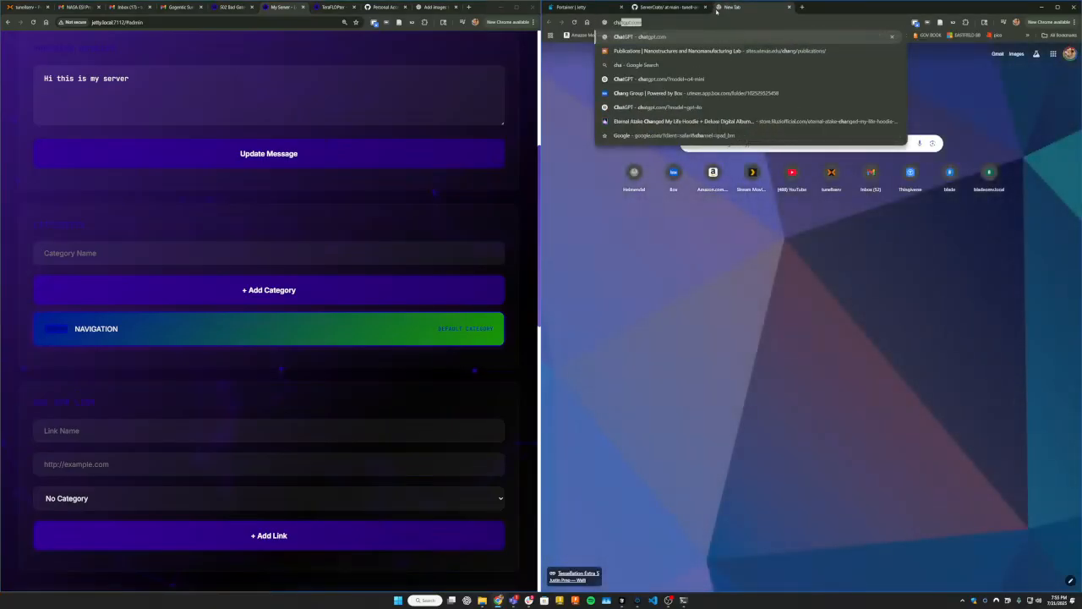
key("Return")
left_click(660, 23)
key("ctrl+c")
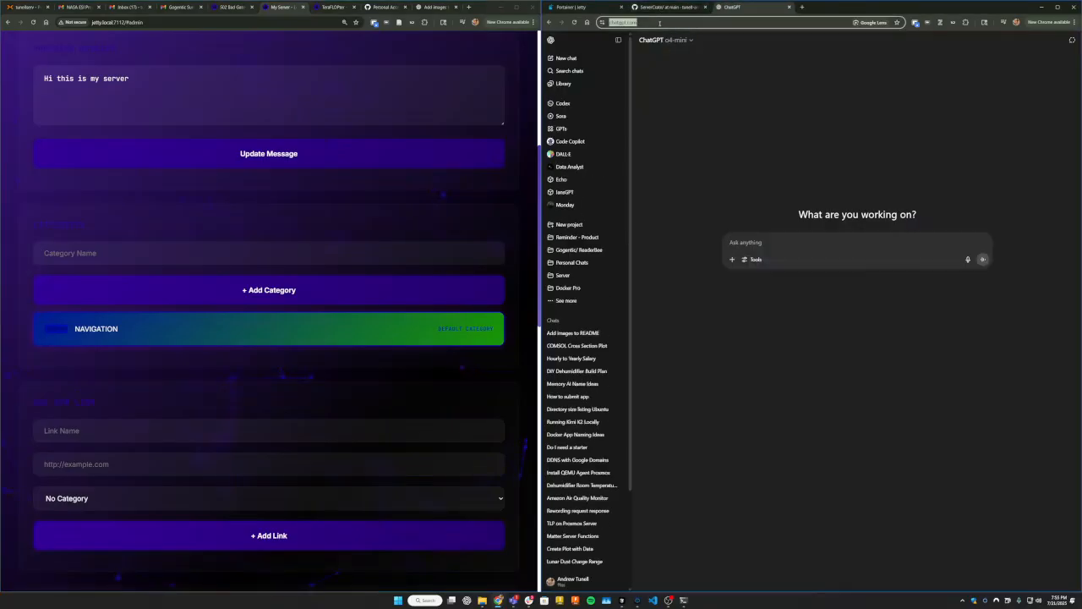
left_click(800, 7)
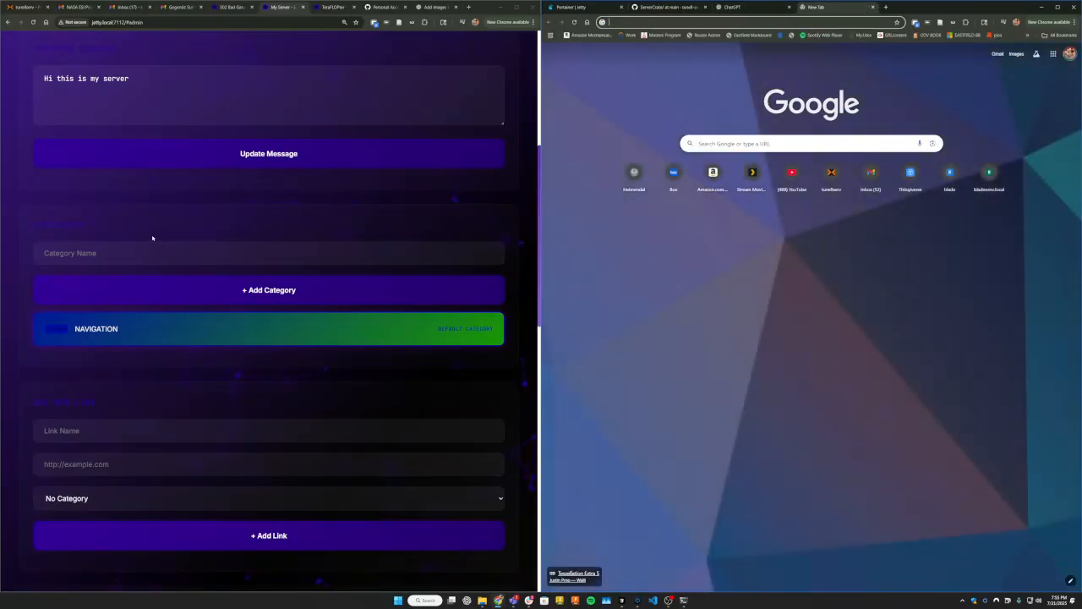
Add a category named "AI Chats" to the hub.
left_click(105, 259)
key("ctrl+v")
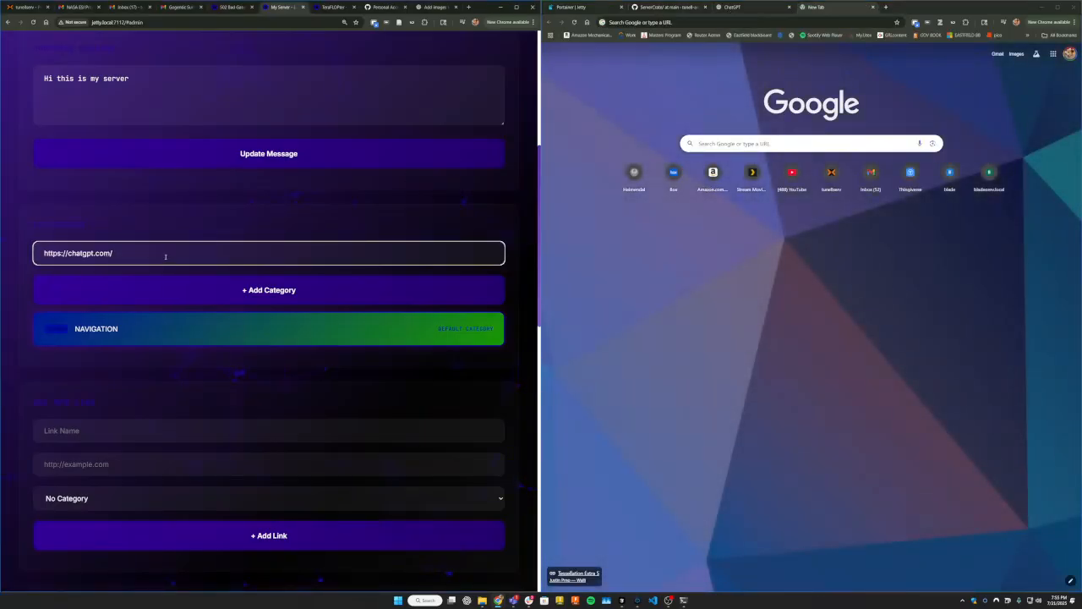
left_click_drag(149, 253, 20, 247)
key("ctrl+c")
key("BackSpace")
type("AI Chats")
left_click(259, 297)
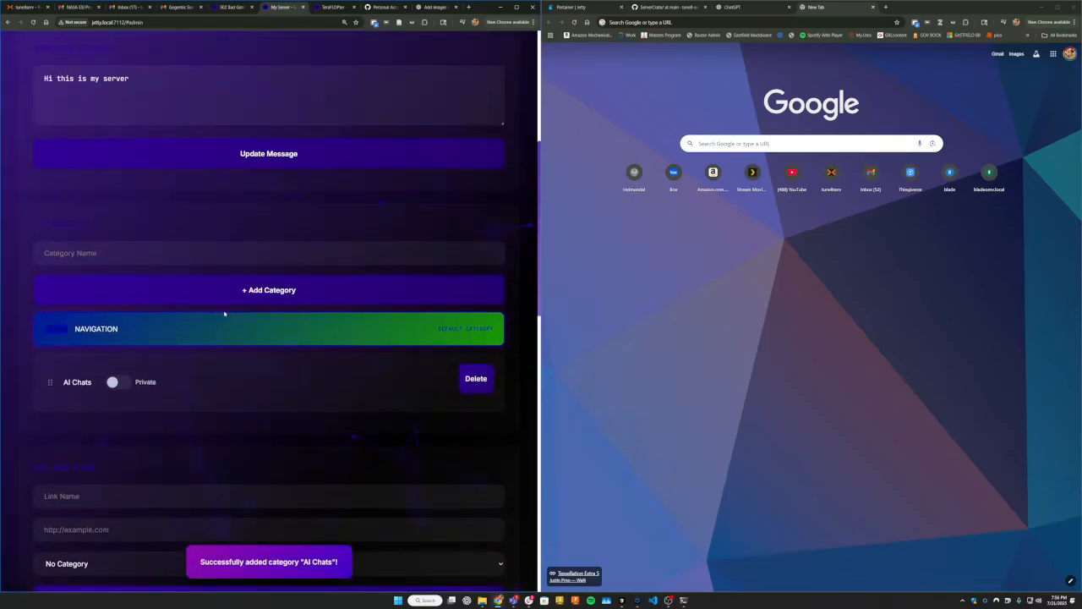
scroll(115, 366, "down", 4)
left_click(80, 151)
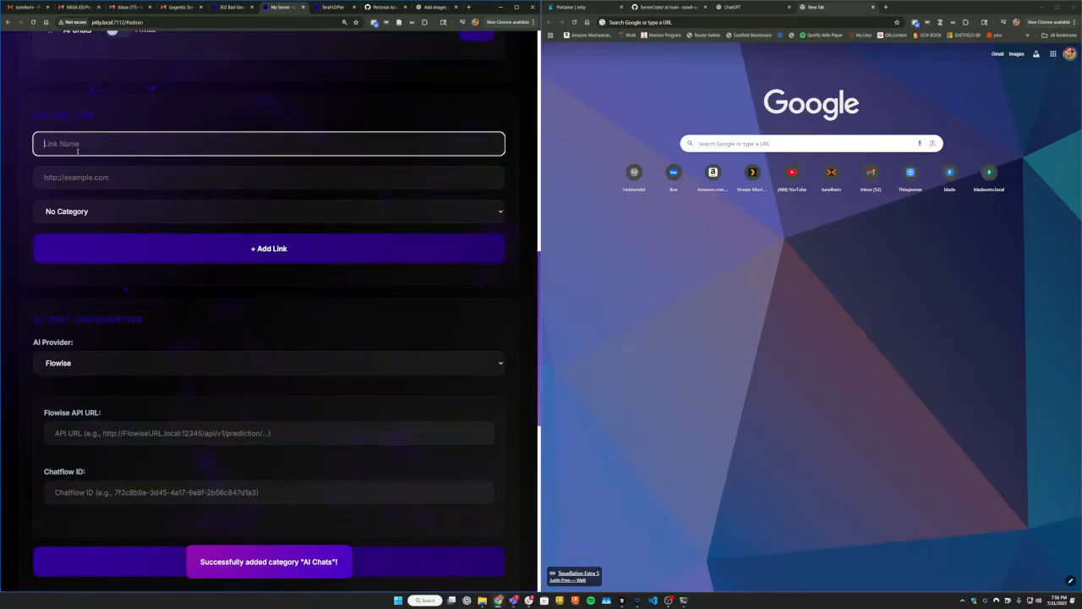
type("Chat GPT")
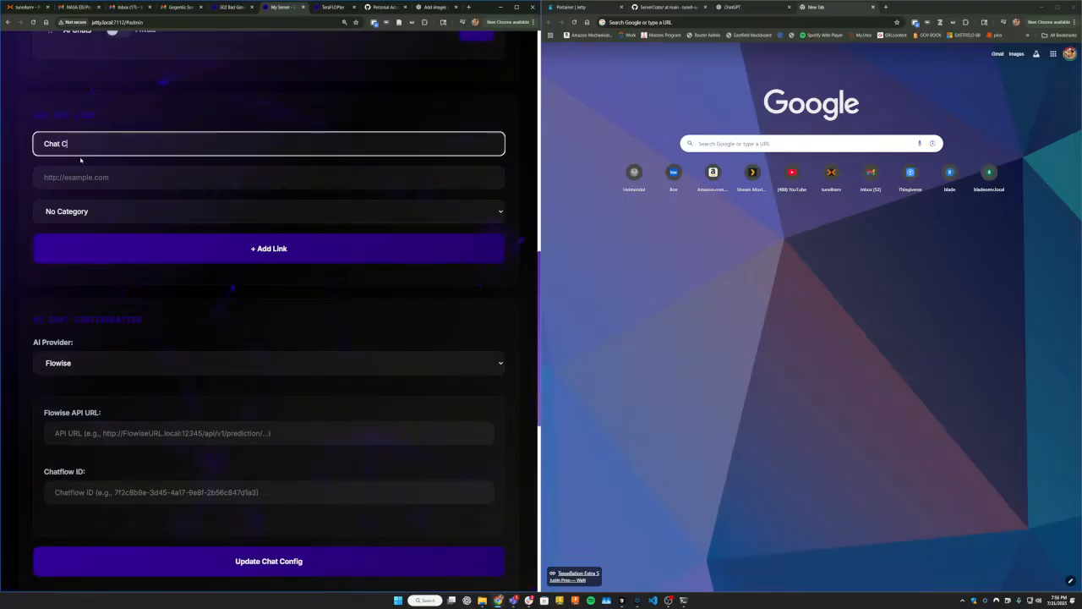
key("Tab")
key("ctrl+v")
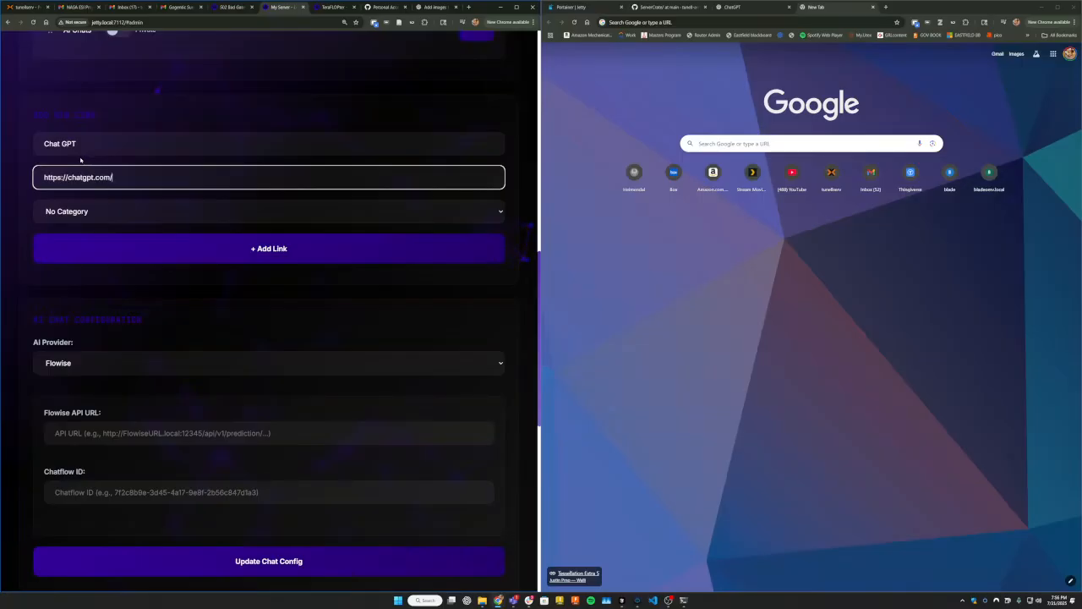
left_click(102, 205)
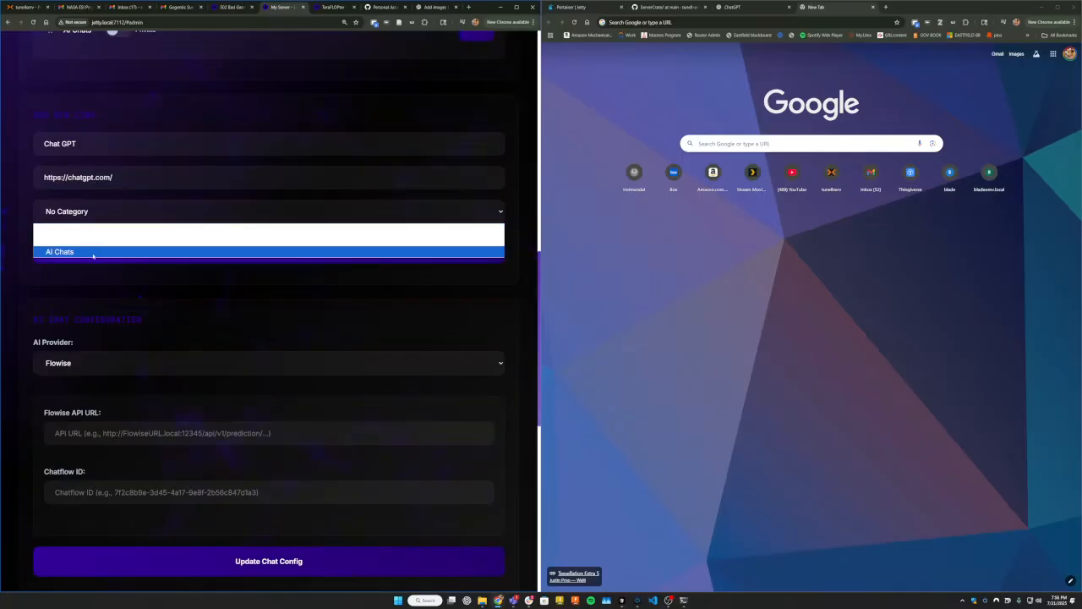
left_click(83, 252)
left_click(295, 250)
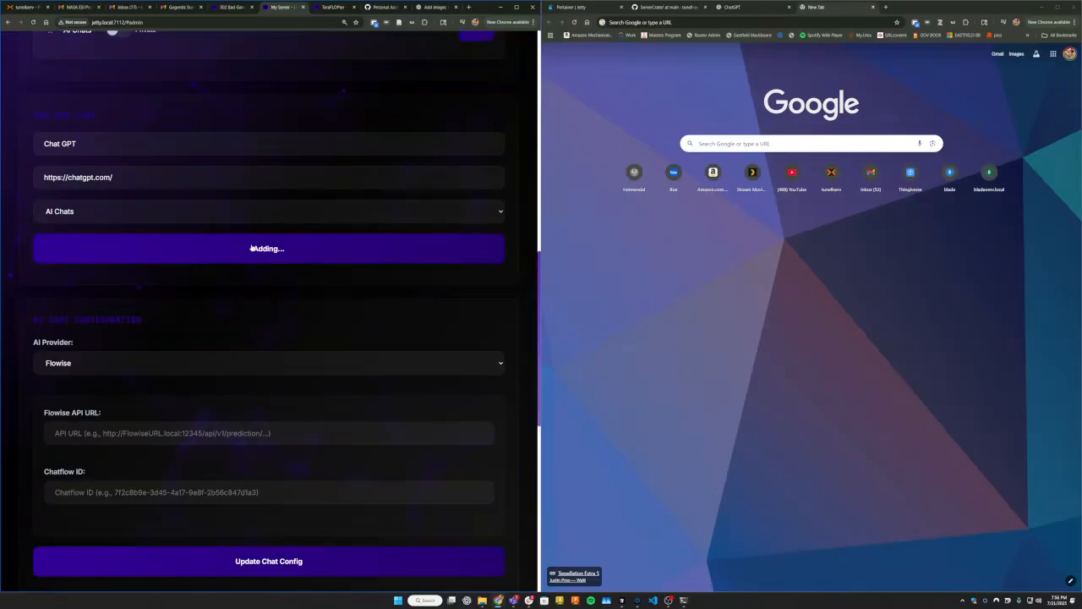
left_click(100, 149)
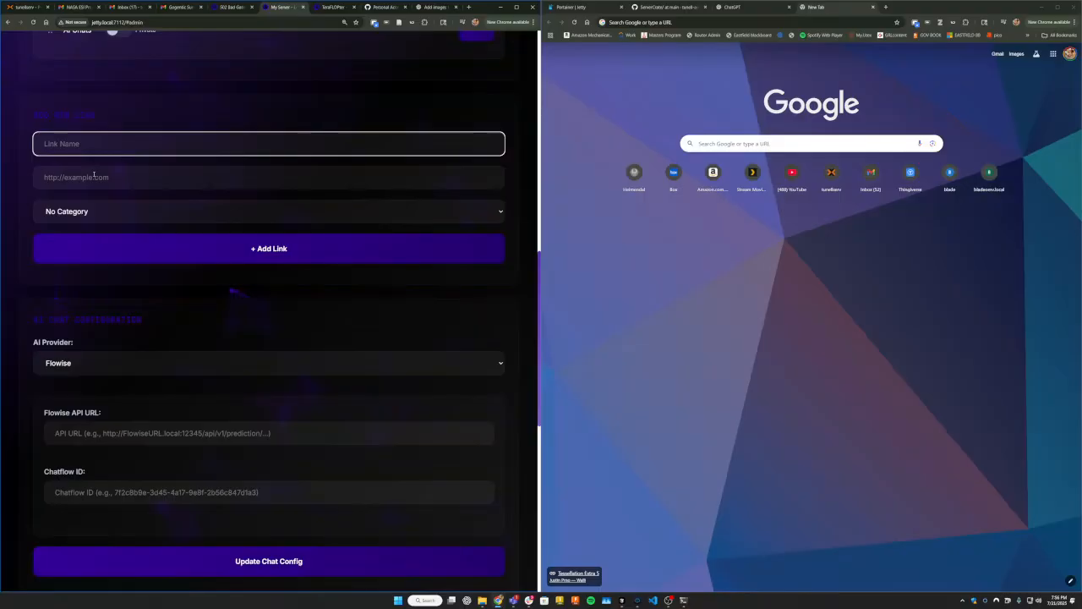
left_click(94, 175)
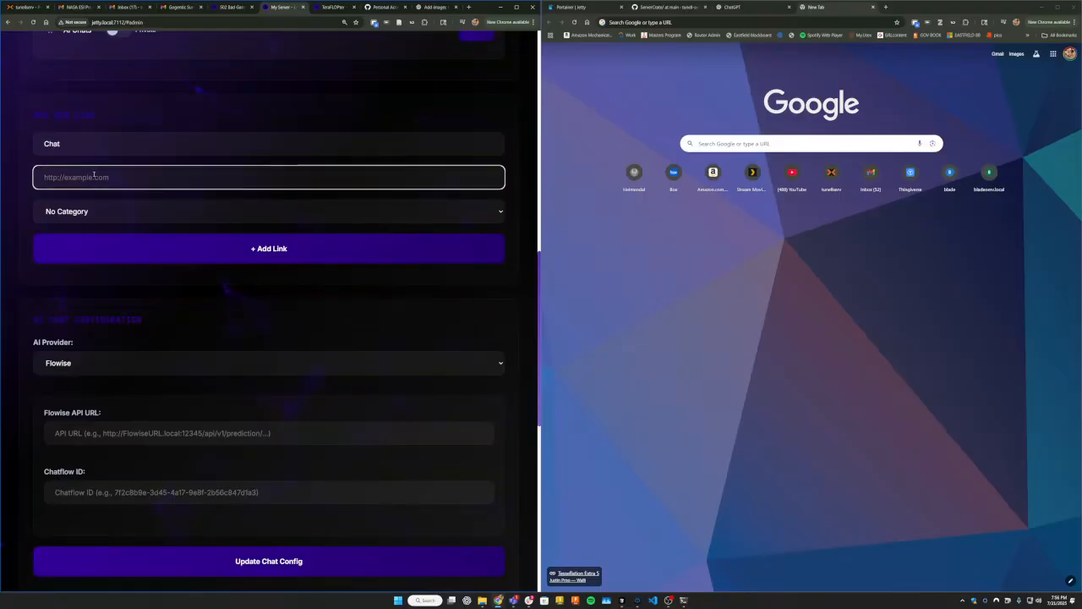
left_click(149, 209)
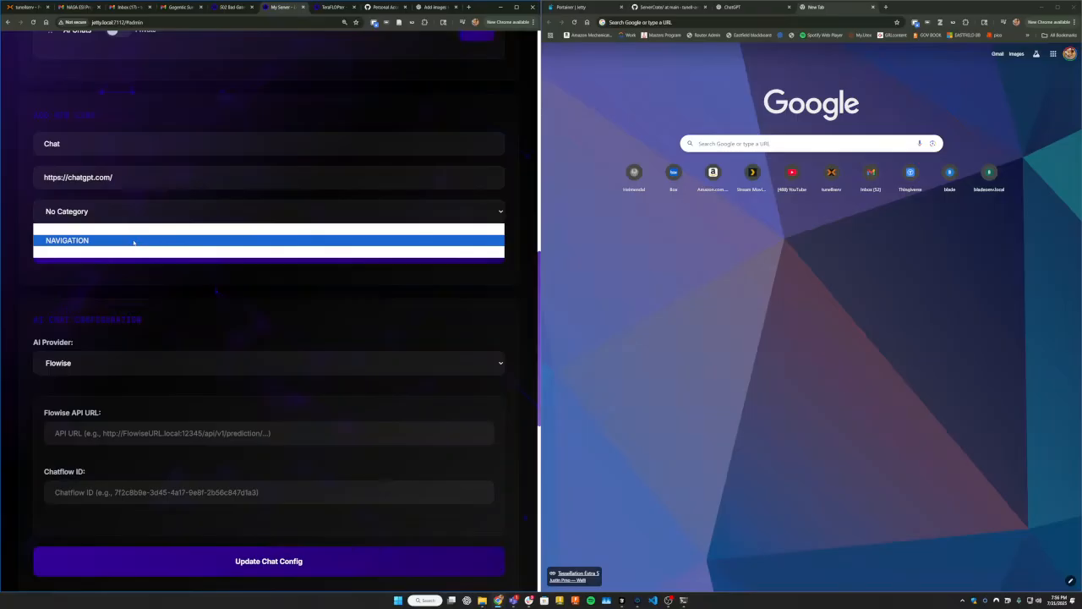
left_click(135, 239)
left_click(177, 247)
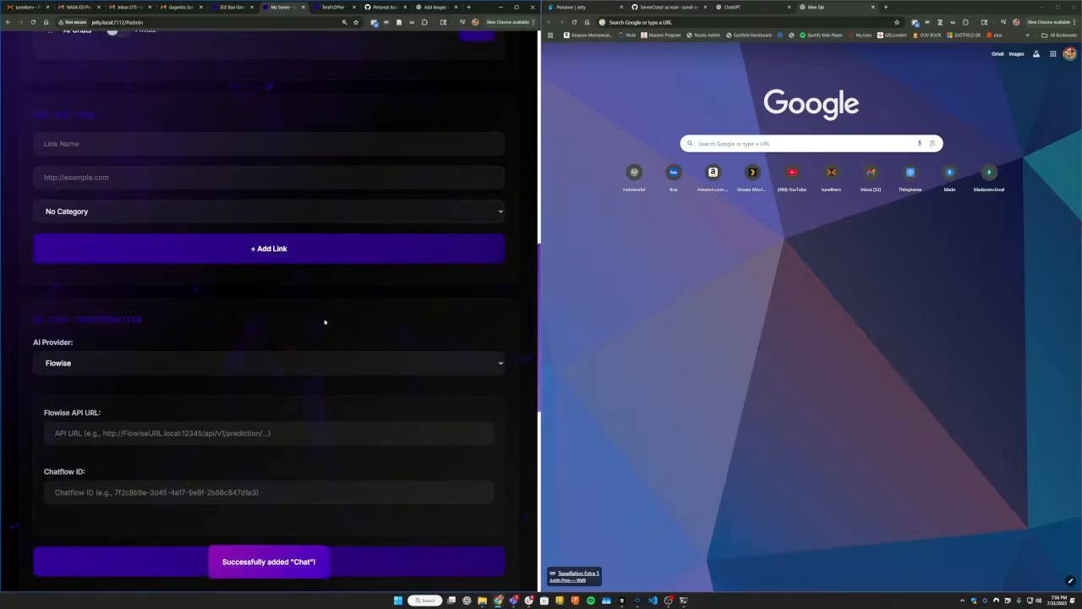
Examine the AI chat configuration fields for the Flowise and Ollama providers.
scroll(287, 315, "down", 2)
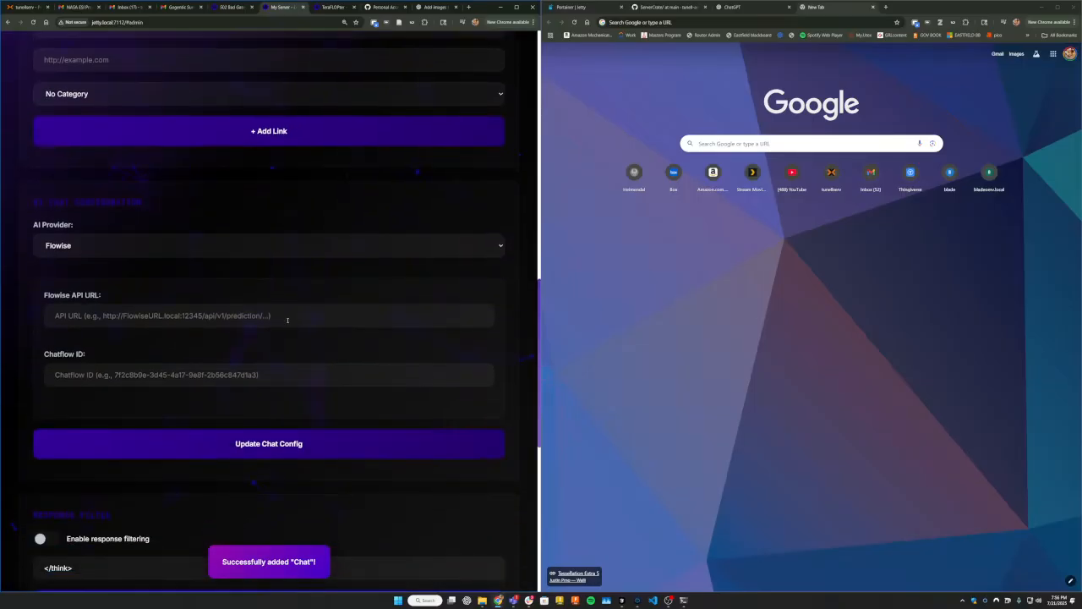
left_click(93, 245)
left_click(96, 246)
left_click(99, 247)
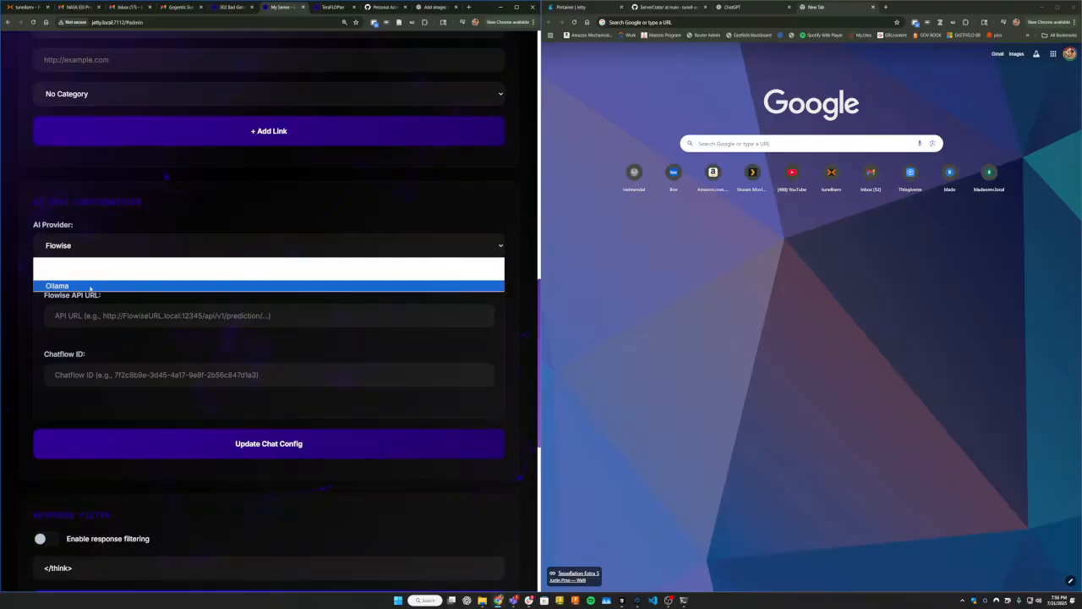
left_click(90, 285)
left_click(99, 252)
left_click(87, 275)
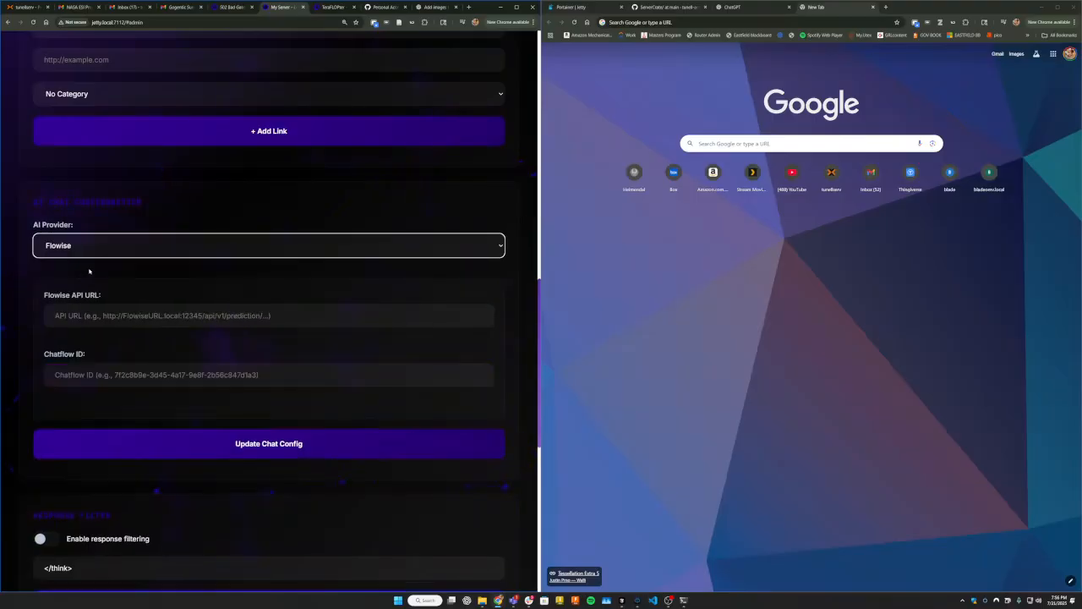
left_click(93, 253)
left_click(75, 291)
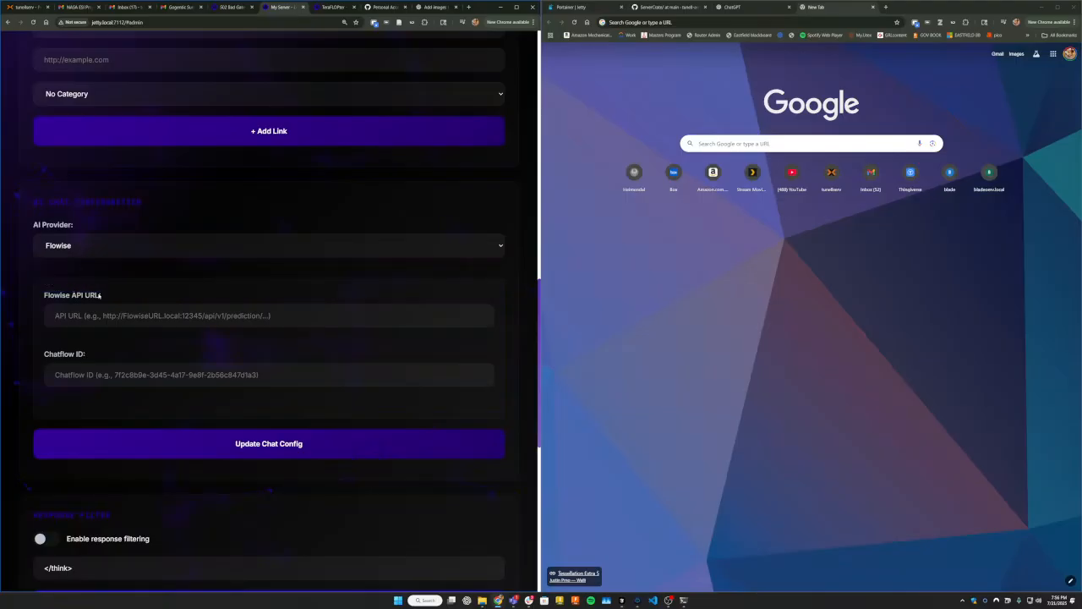
left_click(217, 315)
scroll(141, 302, "down", 4)
scroll(136, 280, "up", 3)
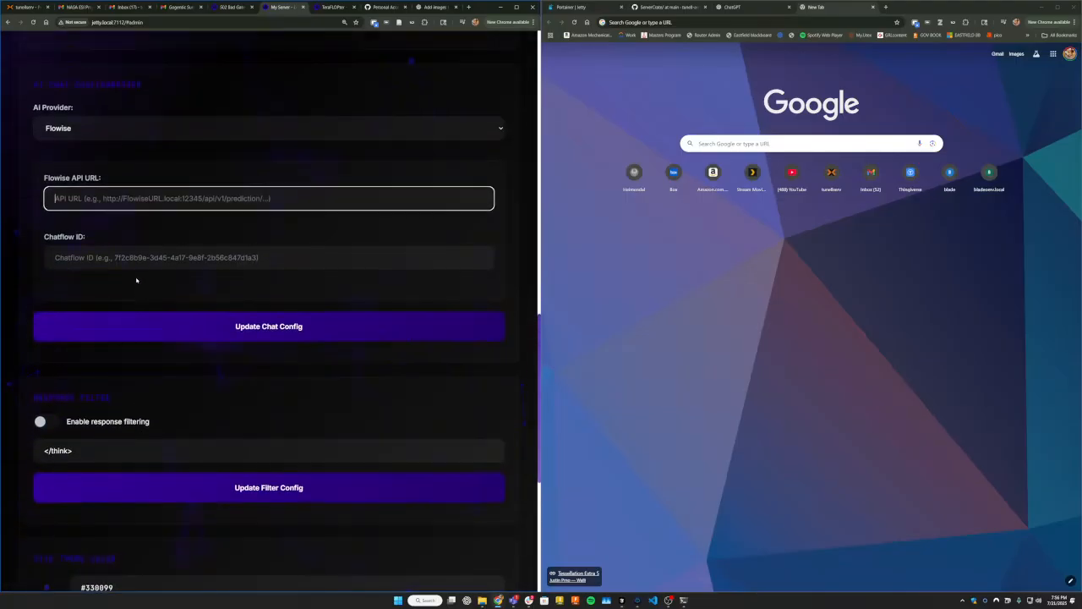
left_click(79, 129)
left_click(76, 165)
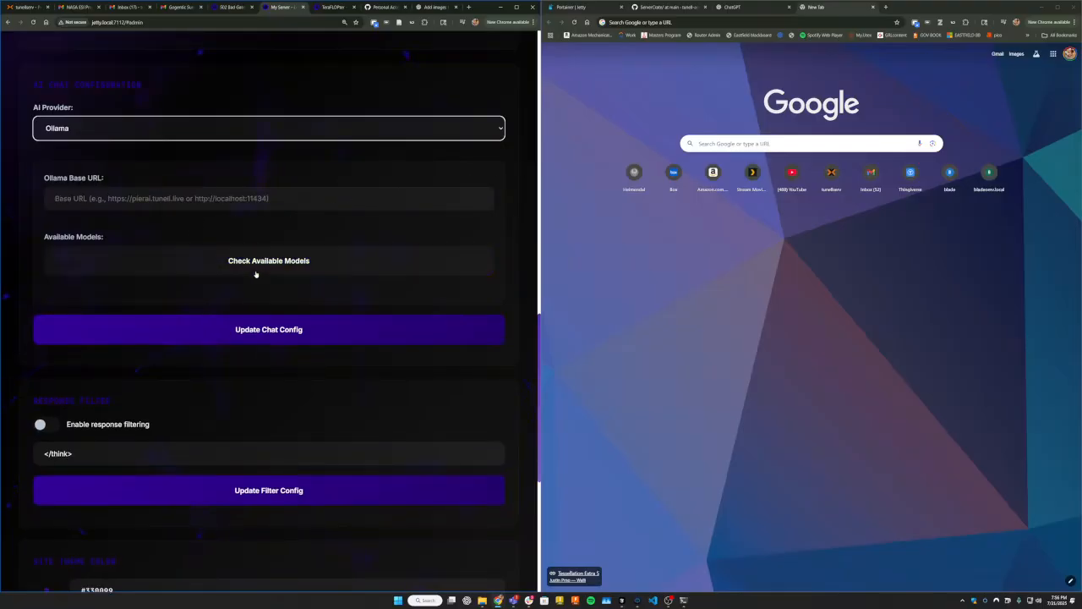
Set the site theme color to the pale grey-purple #BFB9CB and save it.
scroll(158, 318, "down", 3)
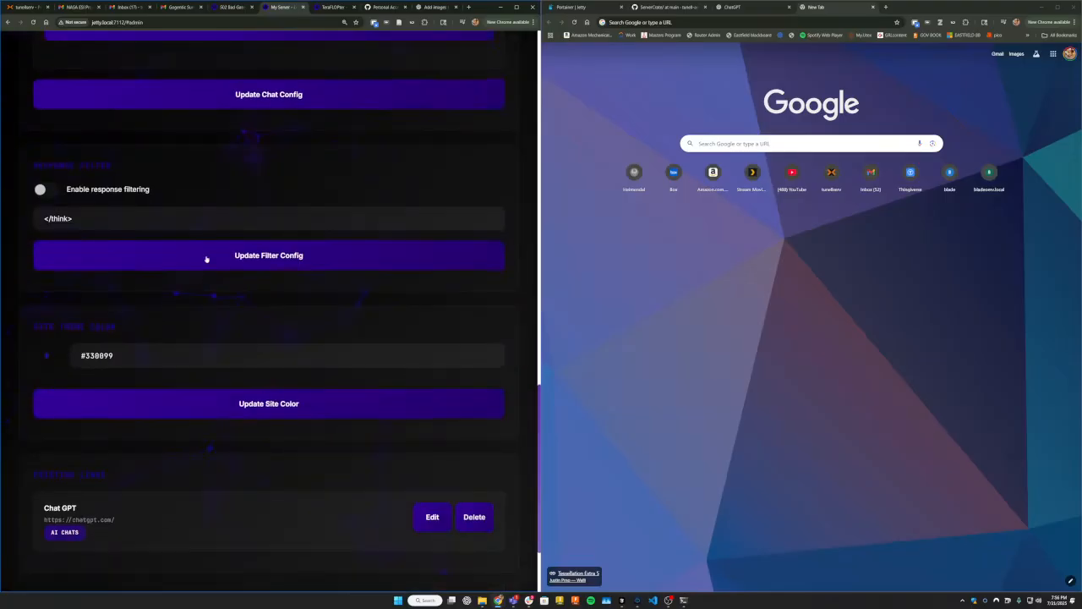
scroll(126, 203, "down", 2)
left_click(47, 240)
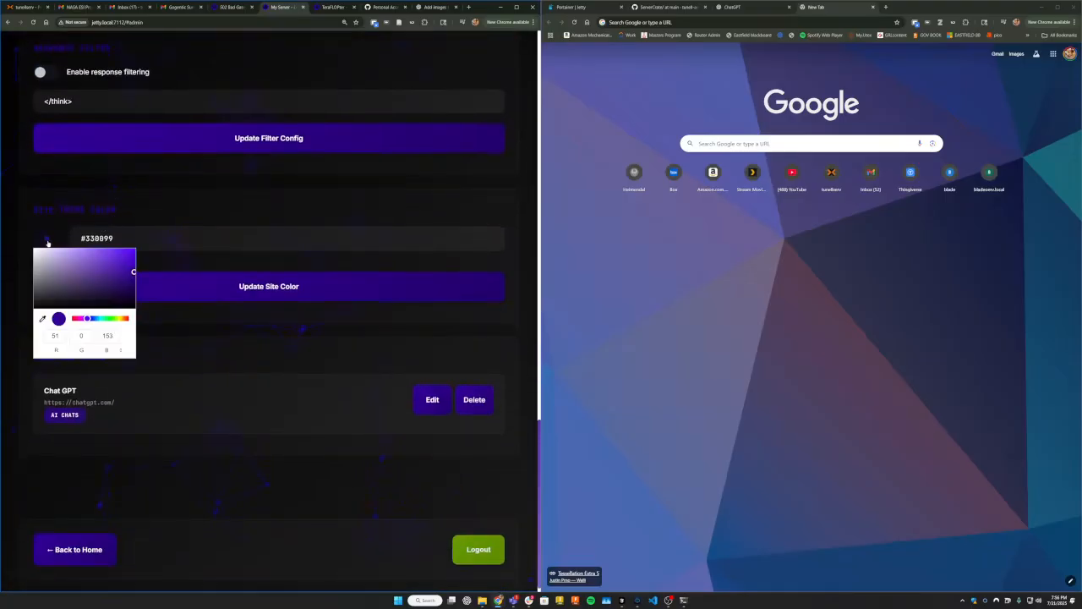
left_click(255, 292)
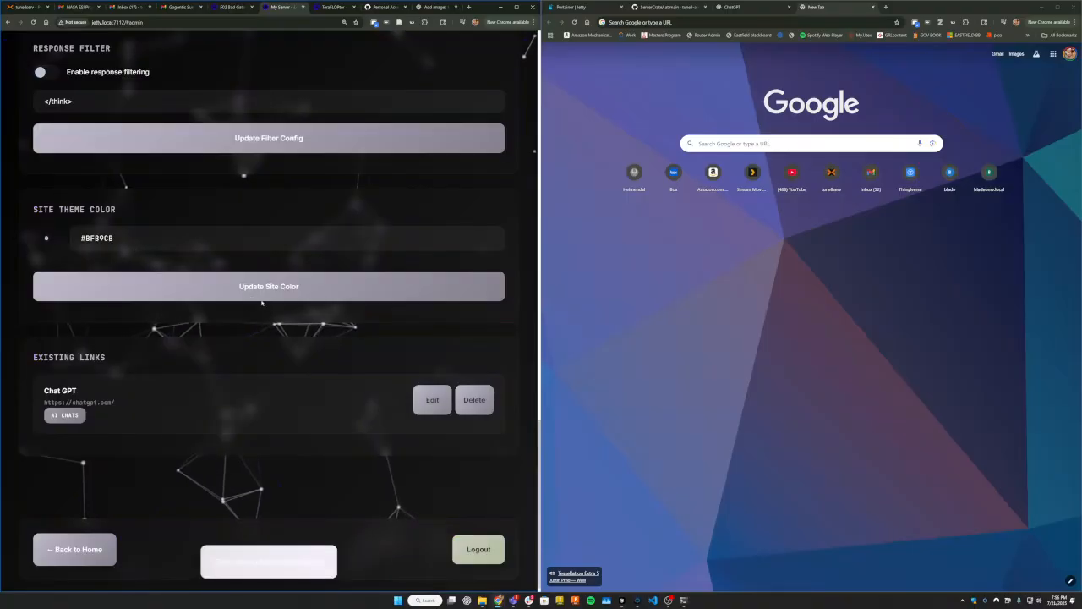
Set the site theme color to the golden brown #85723D and save it.
scroll(170, 241, "down", 1)
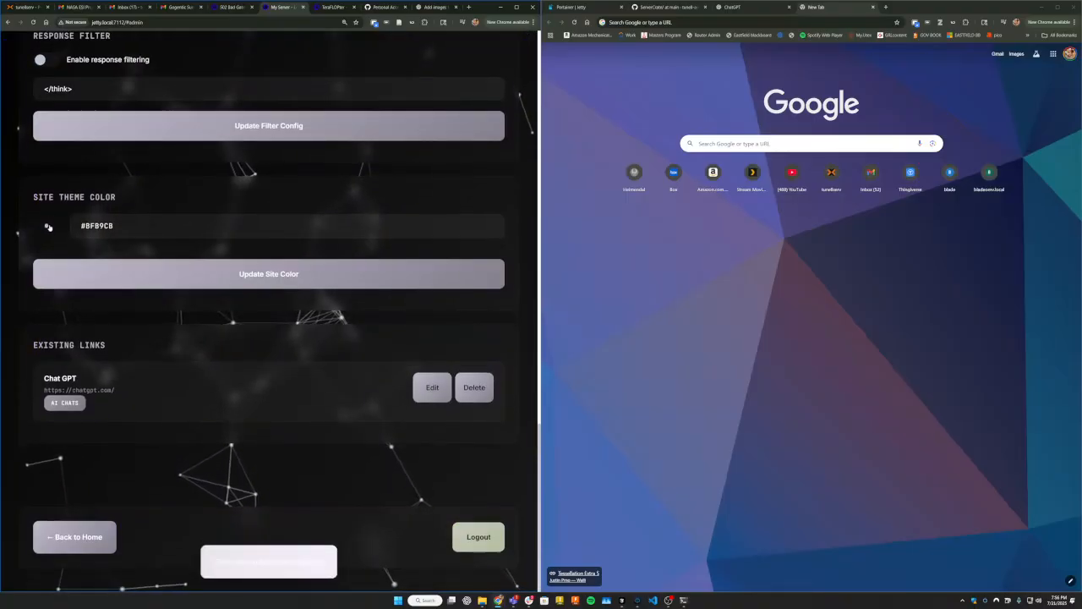
left_click(47, 226)
left_click_drag(89, 306, 122, 306)
left_click(89, 264)
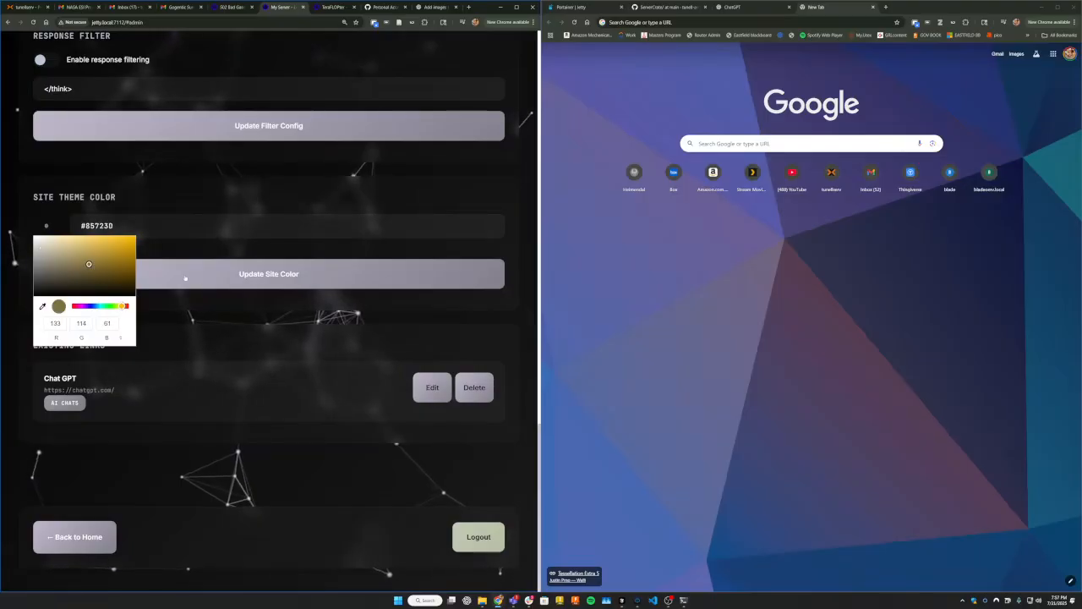
left_click(190, 279)
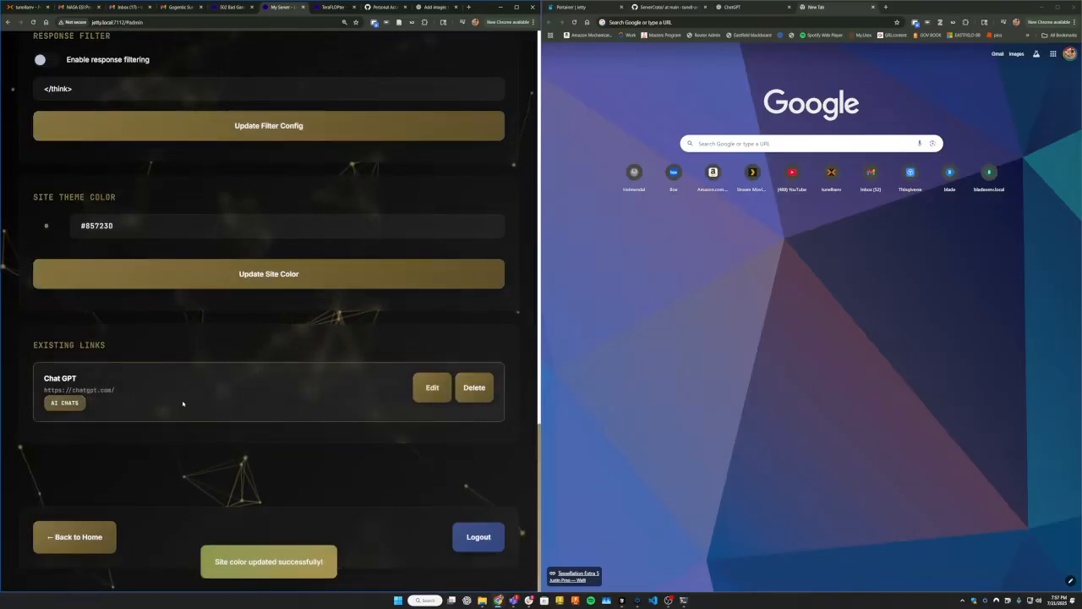
Open the existing Chat GPT link for editing and save it without changing its details.
scroll(227, 271, "up", 6)
scroll(228, 251, "down", 6)
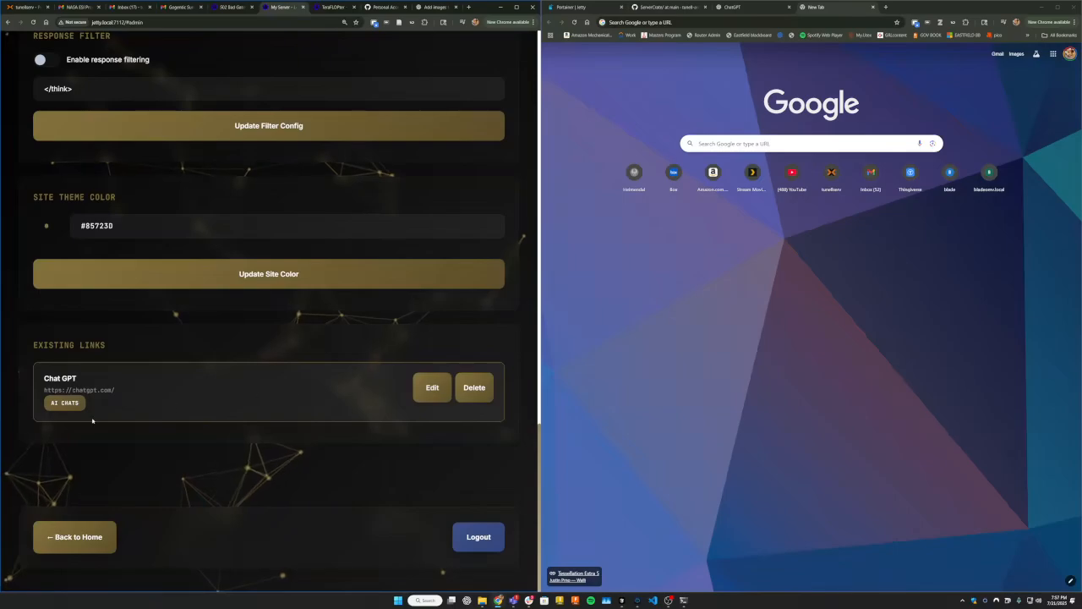
left_click(429, 387)
left_click(428, 388)
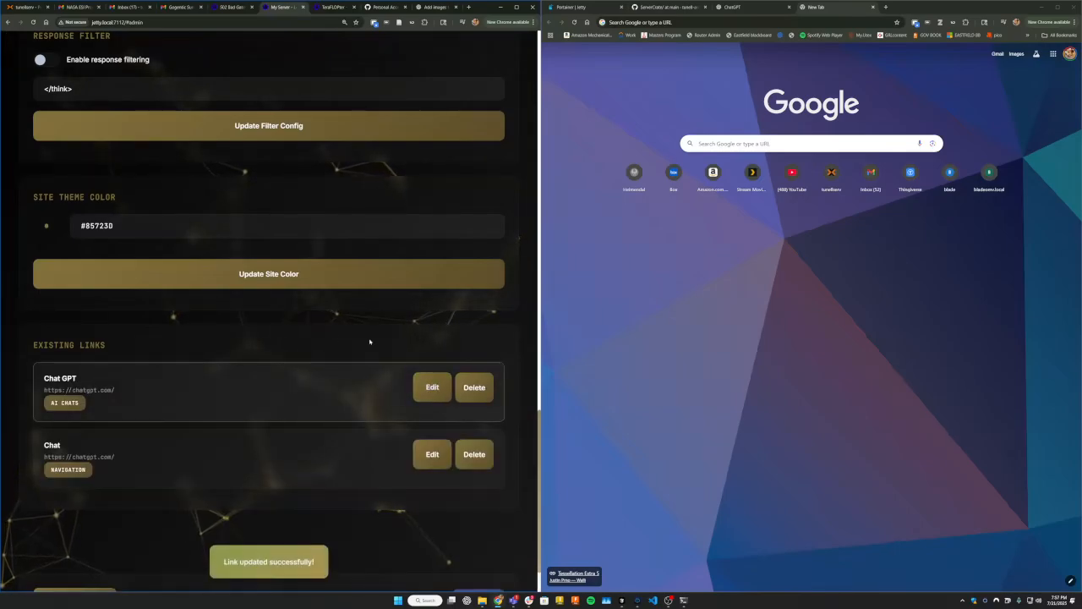
Open the project notes area in the admin settings and title the project file "My home server".
scroll(290, 452, "down", 1)
scroll(248, 504, "up", 10)
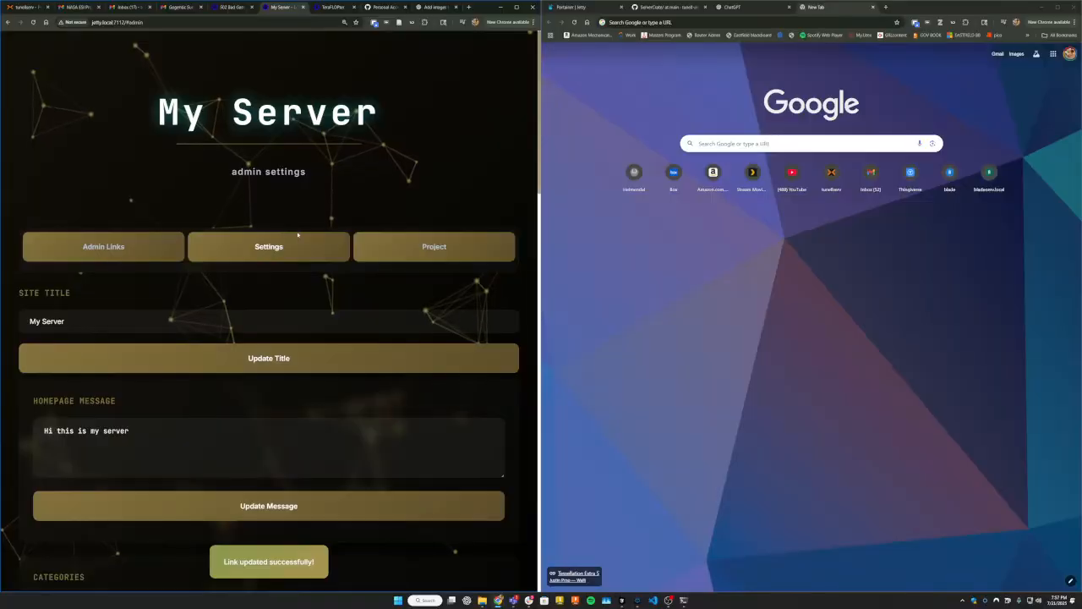
left_click(478, 245)
scroll(119, 380, "down", 3)
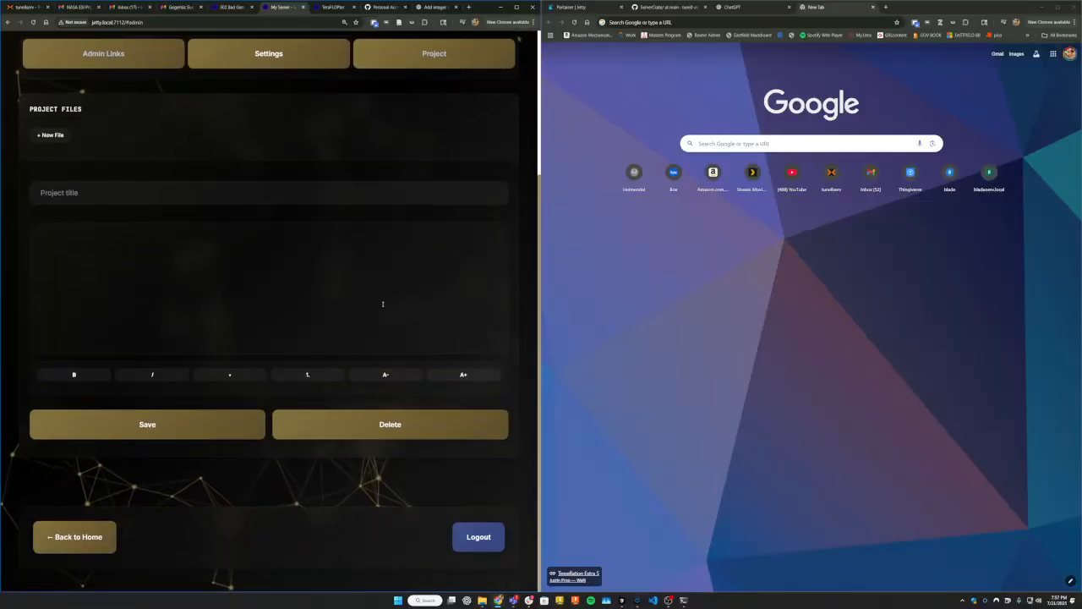
scroll(85, 313, "up", 2)
left_click(84, 309)
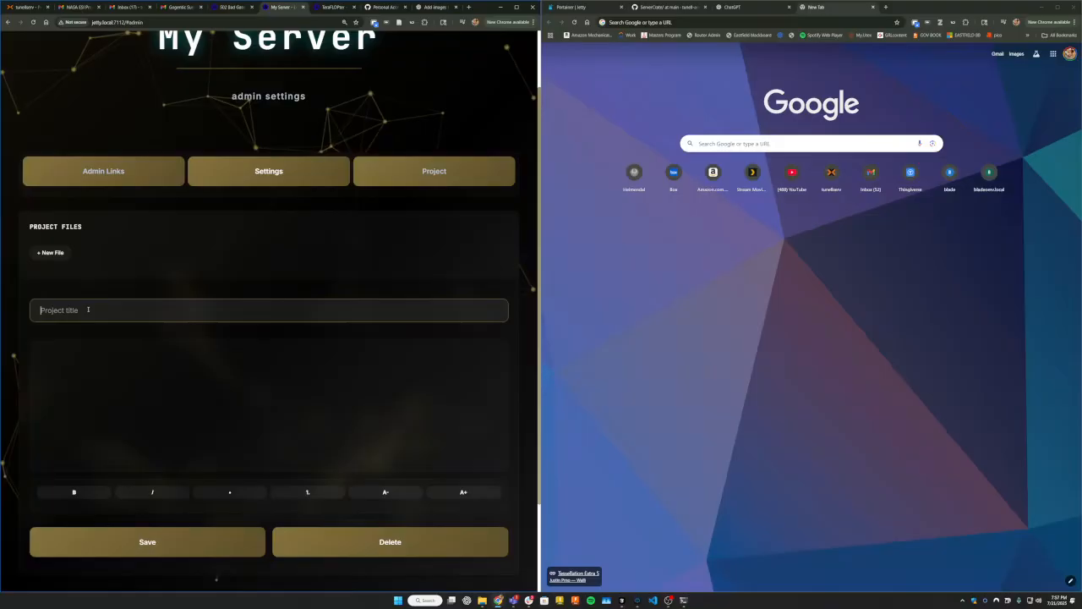
type("My hom")
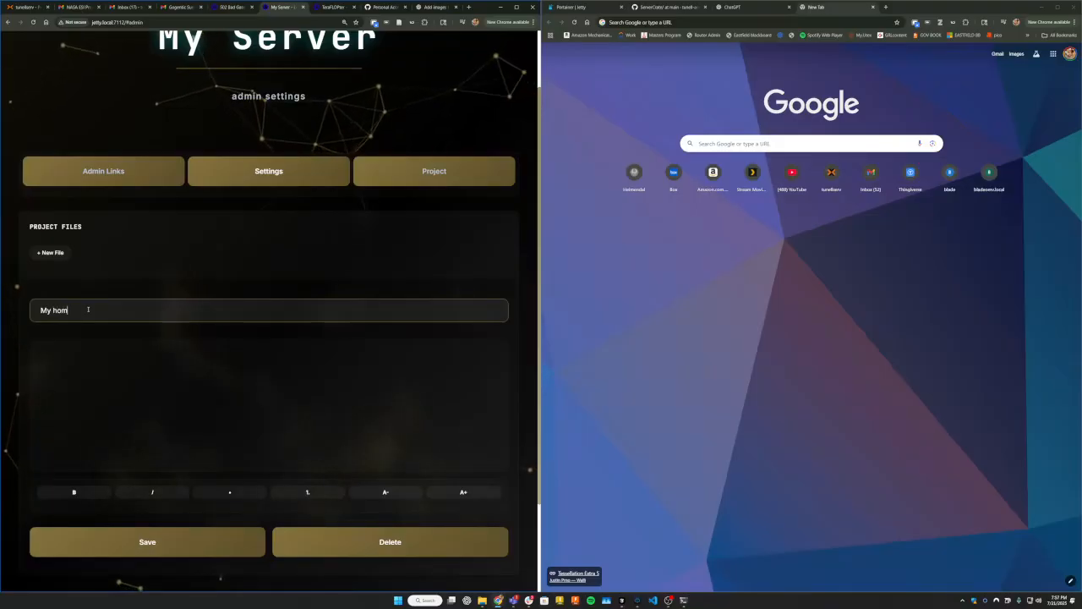
type("e server")
key("Tab")
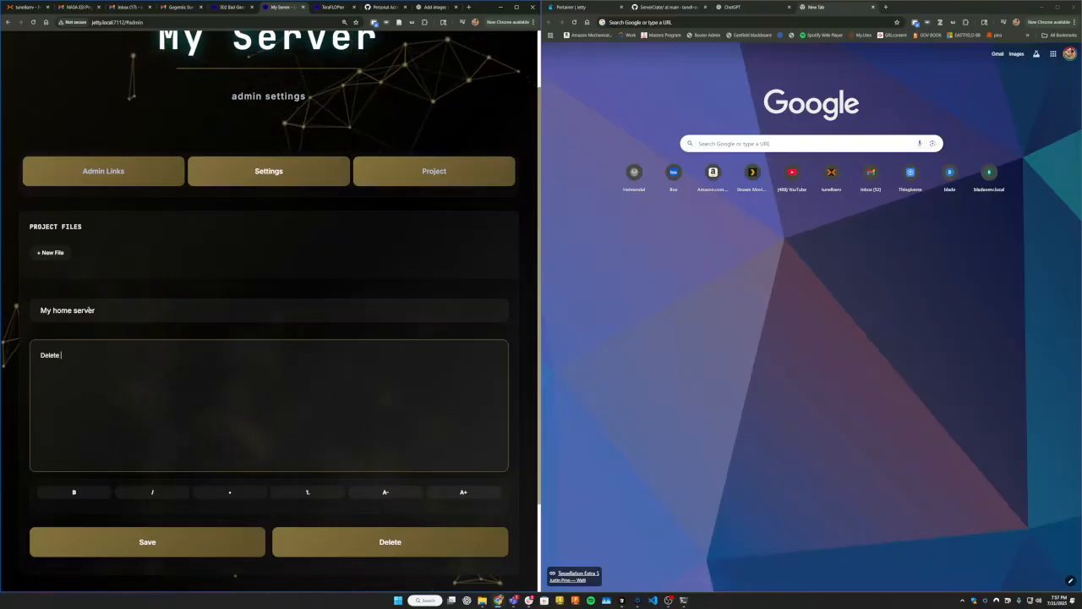
Write the lines "Delete hiemendal" and "- Make AI", separated by a blank line, in the My home server project notes.
type("Delete hiemendal")
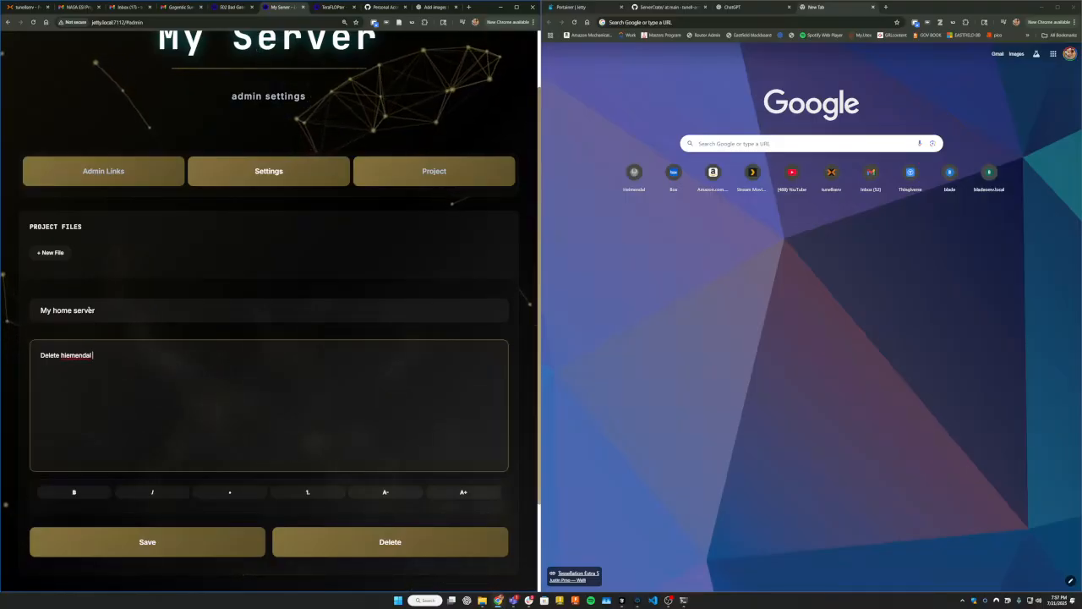
key("Return")
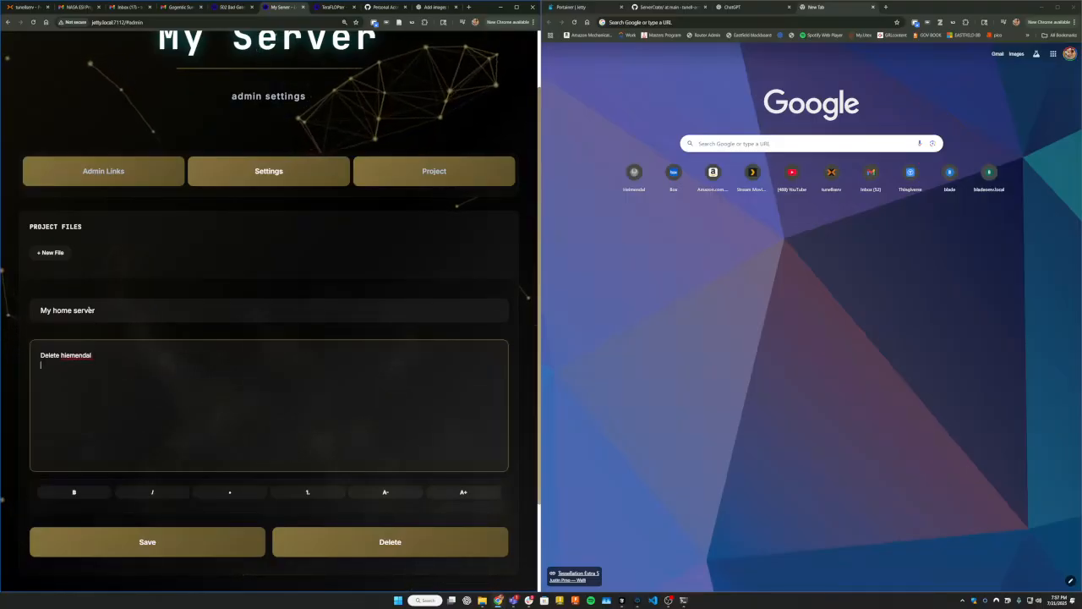
key("Return")
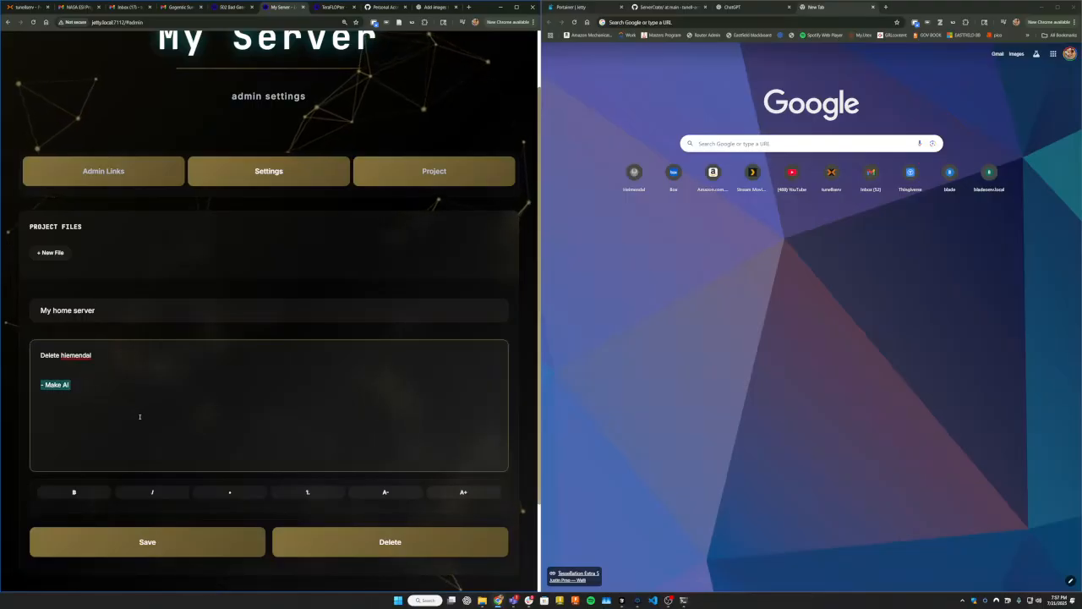
scroll(138, 360, "up", 2)
scroll(138, 356, "down", 3)
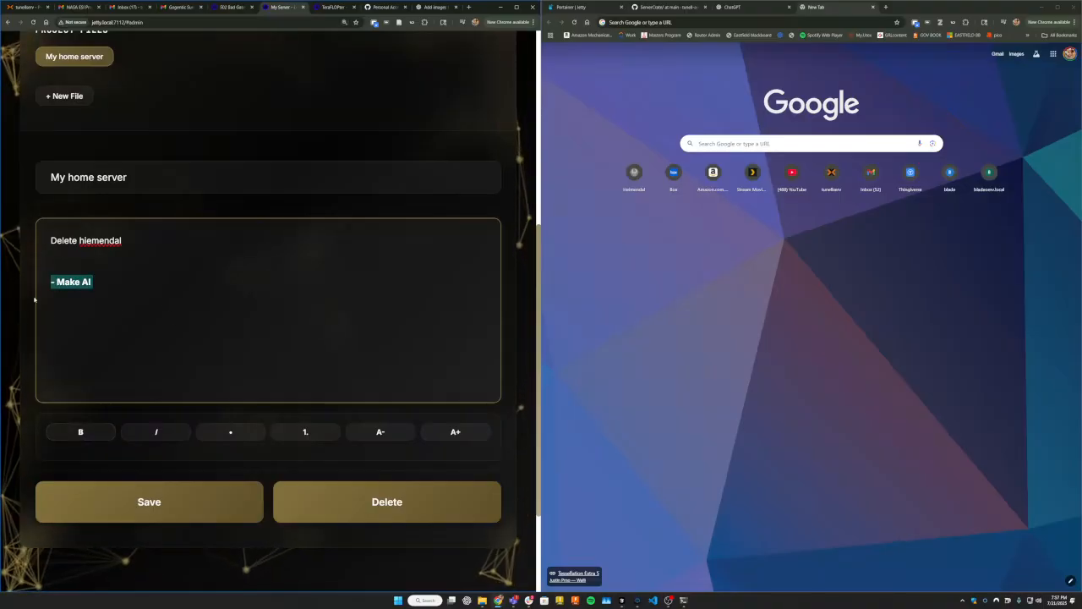
Try the text formatting options on the "- Make AI" line, leaving it as a numbered list item with larger text.
left_click(136, 436)
left_click(92, 437)
left_click(146, 437)
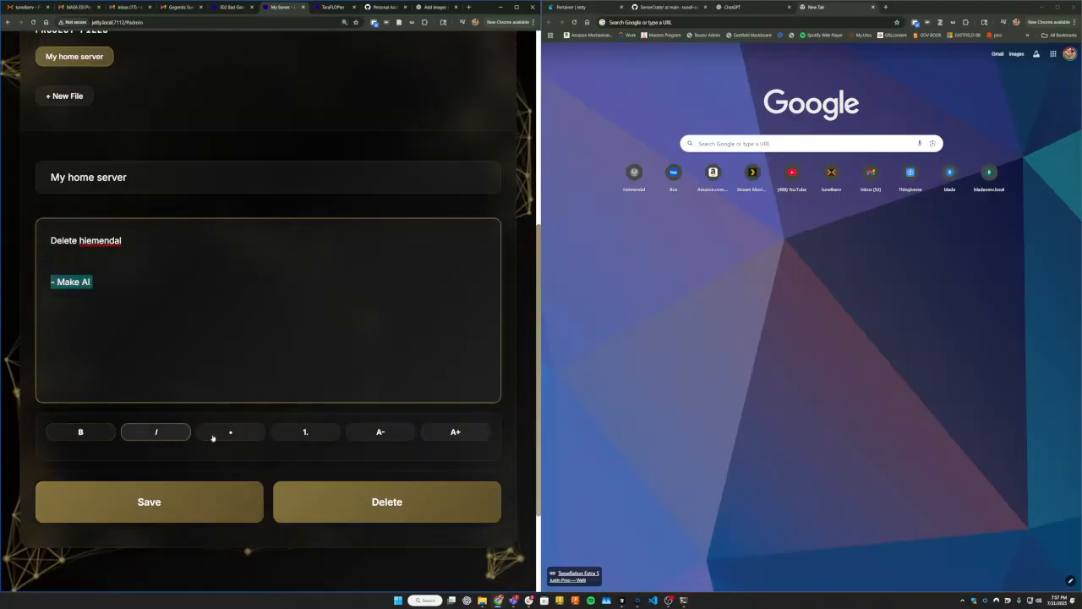
left_click(216, 436)
left_click(303, 433)
left_click(377, 434)
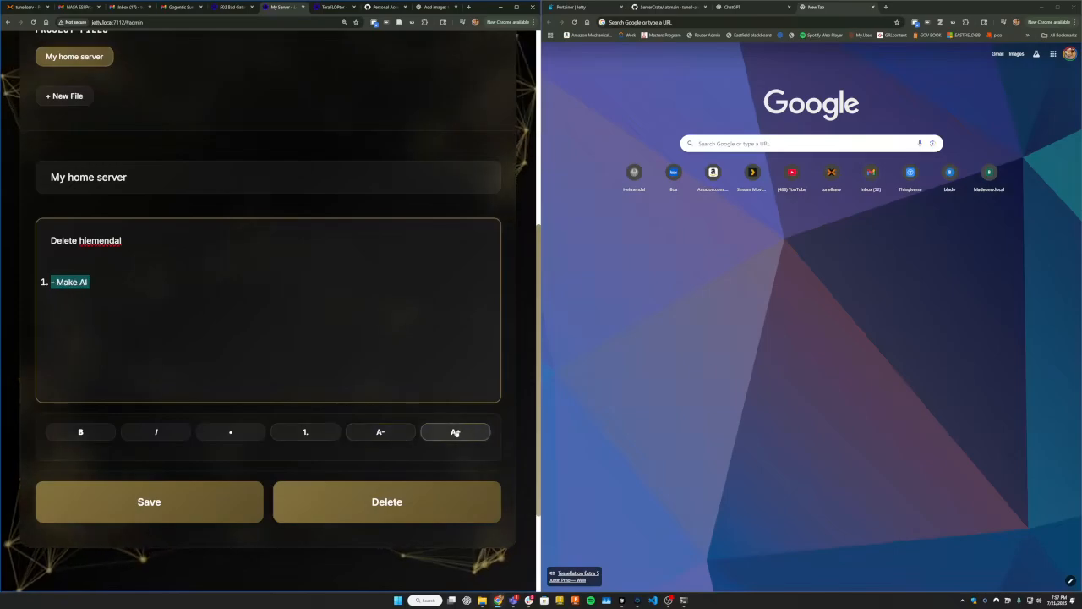
left_click(457, 433)
left_click(456, 433)
scroll(161, 296, "up", 6)
scroll(134, 246, "down", 8)
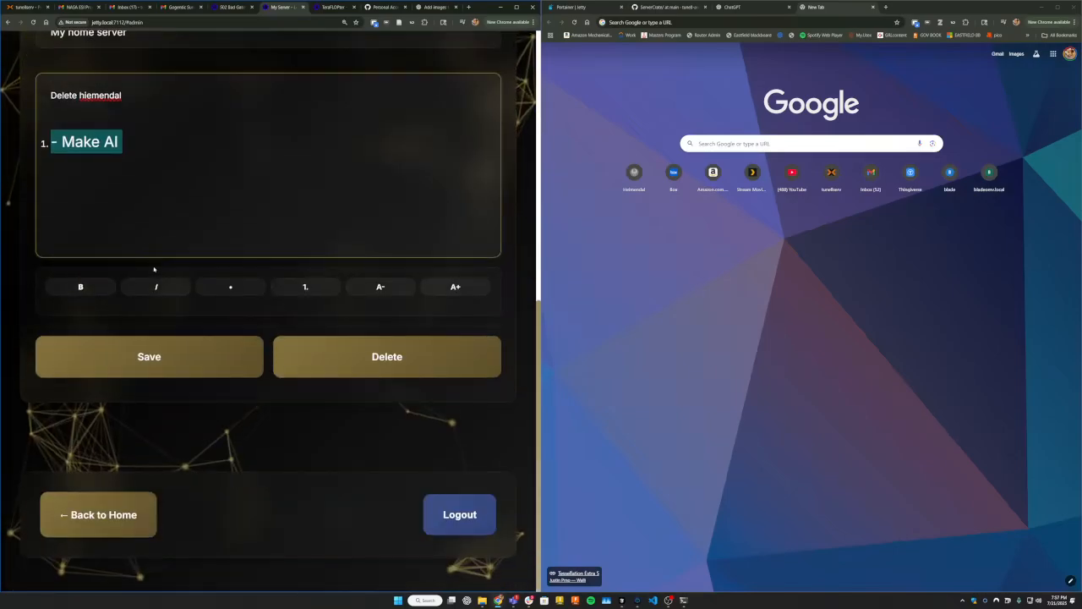
Create a new project file titled "Test2" with the text "Hi" and start another blank file.
scroll(127, 254, "up", 5)
key("ctrl+minus")
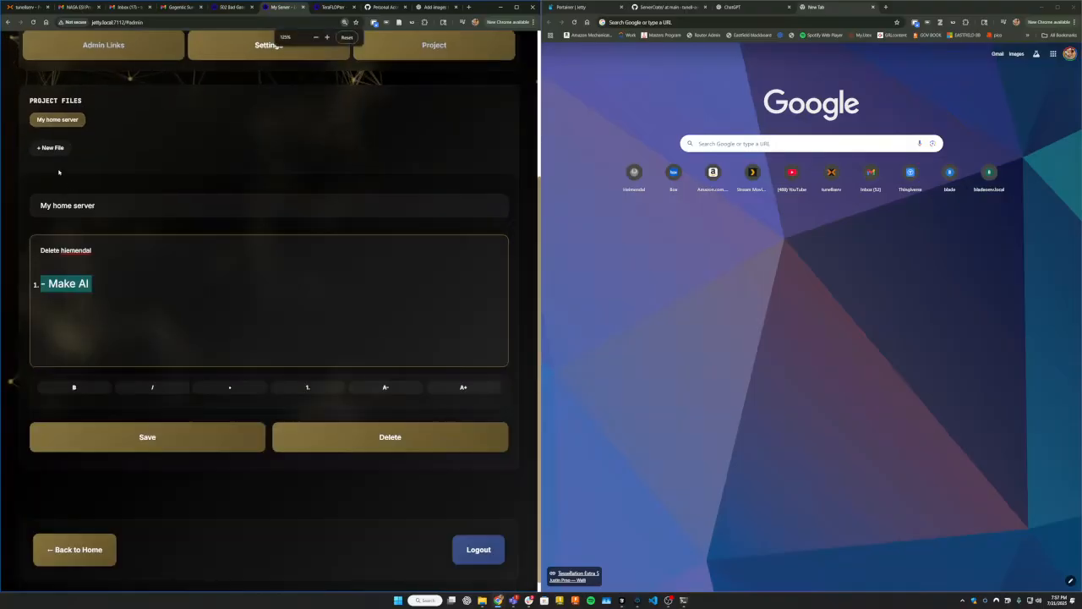
left_click(50, 147)
left_click(73, 209)
type("Test2")
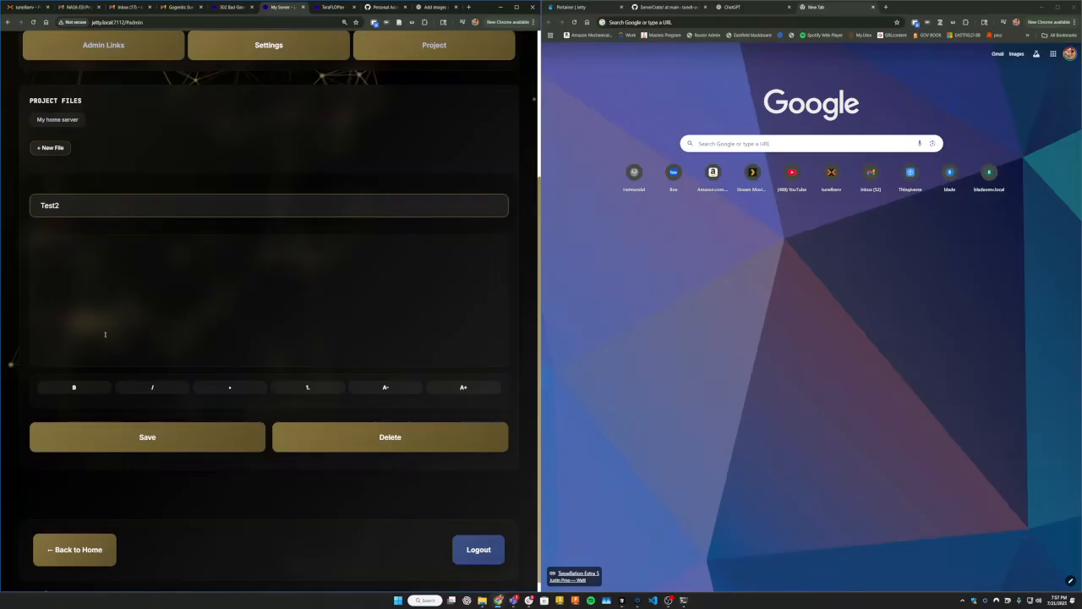
left_click(110, 335)
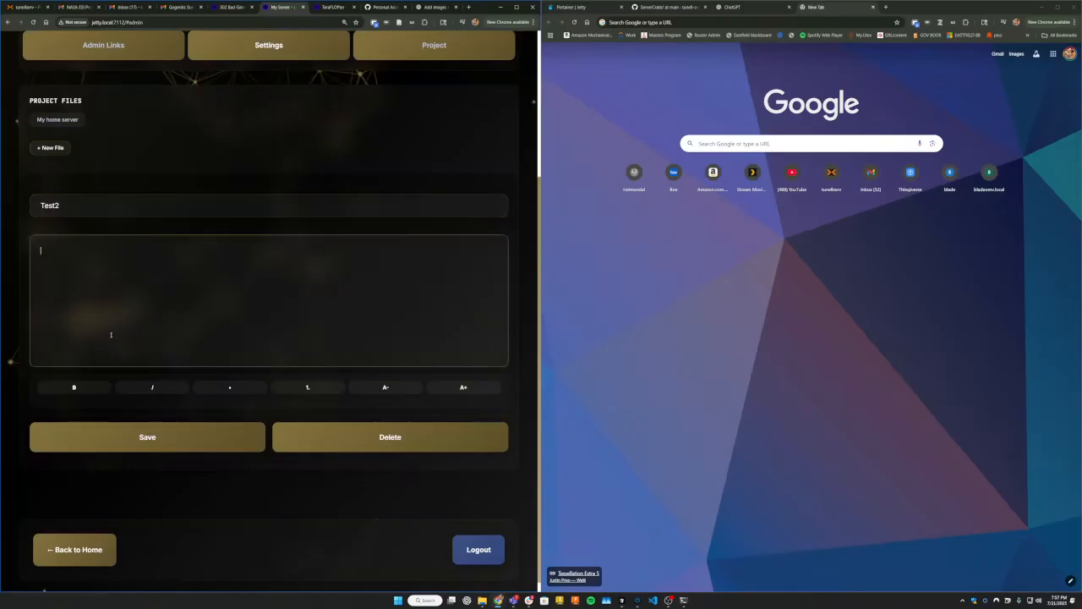
left_click(50, 147)
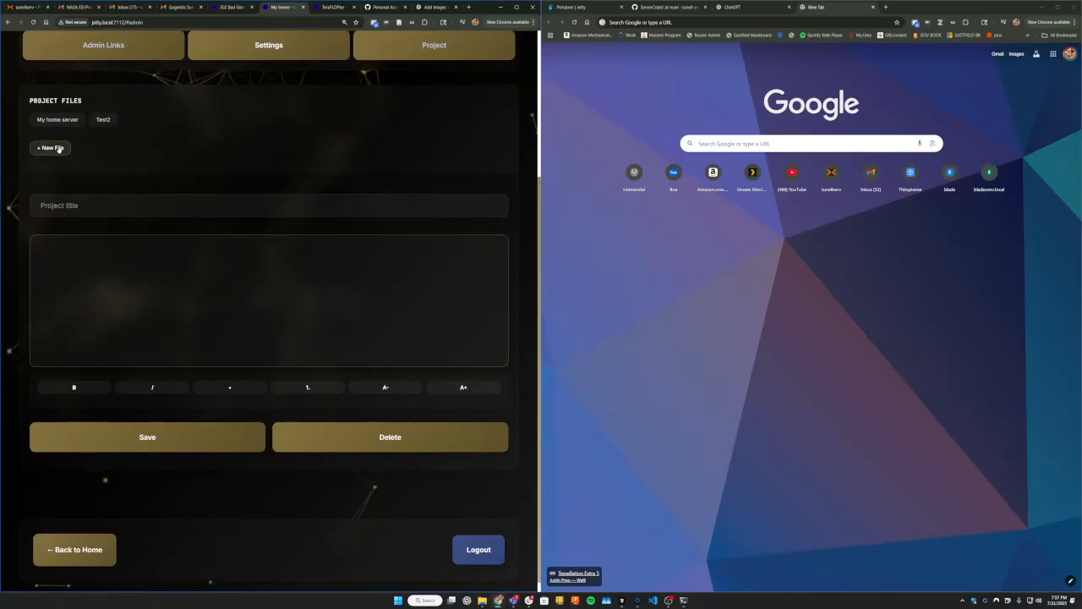
Switch back and forth between the My home server and Test2 project files to compare their contents.
left_click(47, 121)
left_click(102, 120)
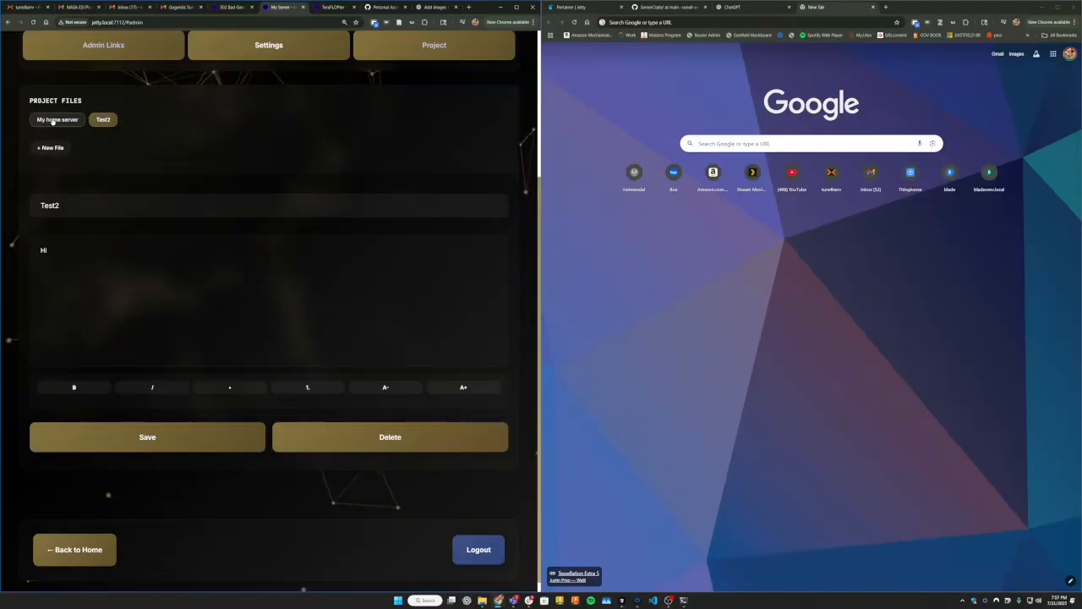
left_click(57, 119)
left_click(102, 119)
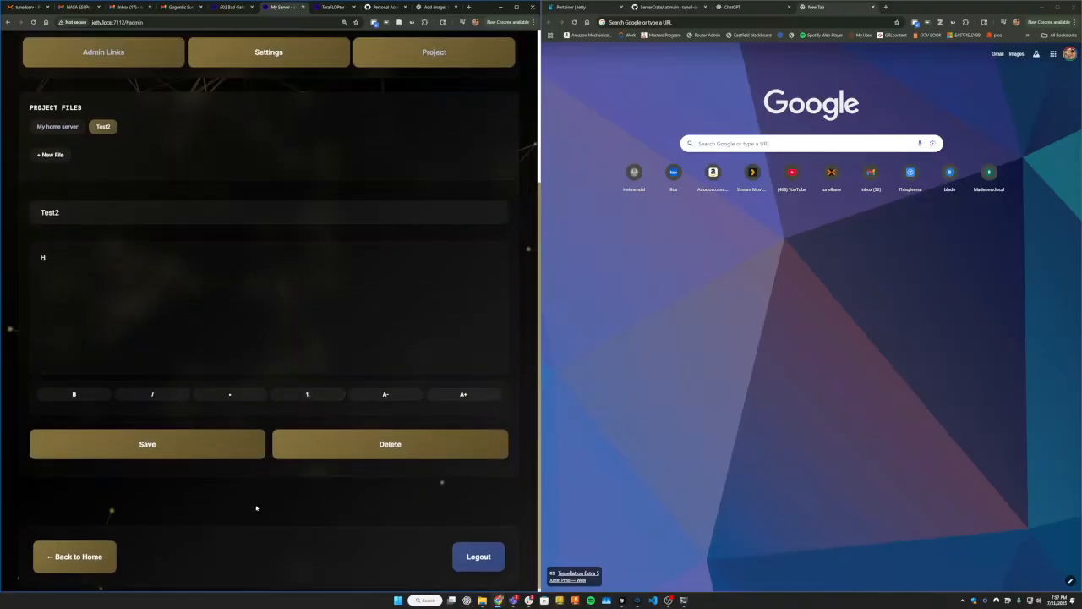
scroll(259, 508, "up", 3)
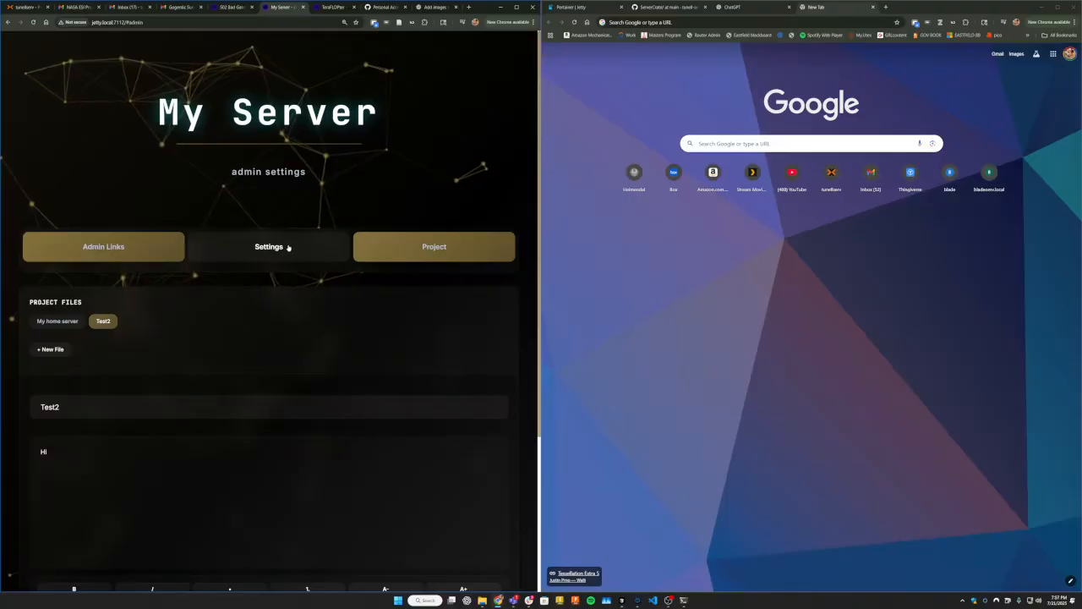
Make the AI Chats category private in the site settings and view it among the admin links.
left_click(80, 252)
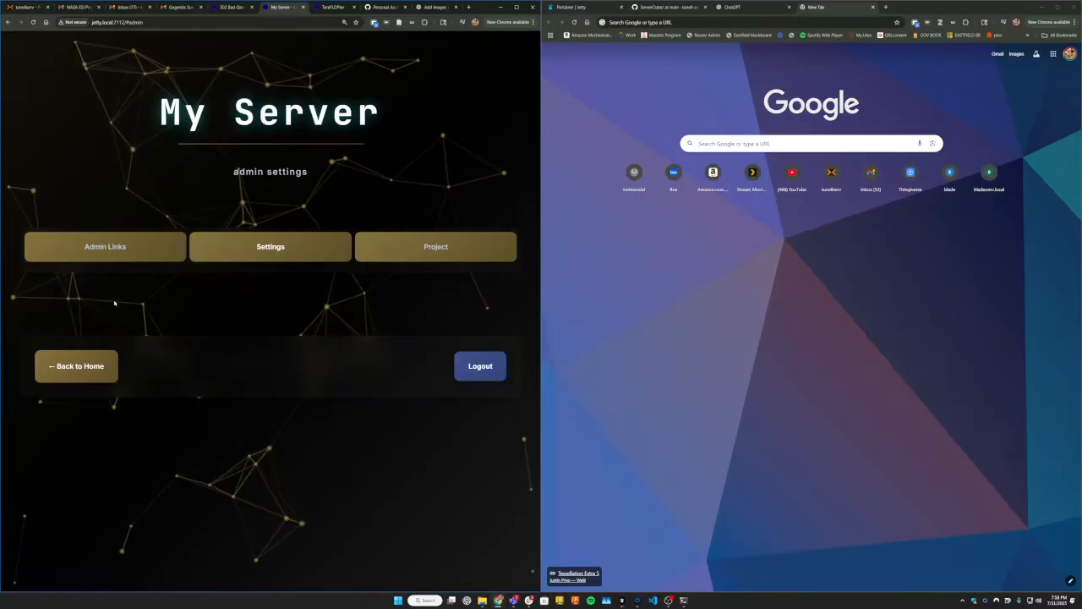
left_click(256, 246)
scroll(278, 293, "down", 8)
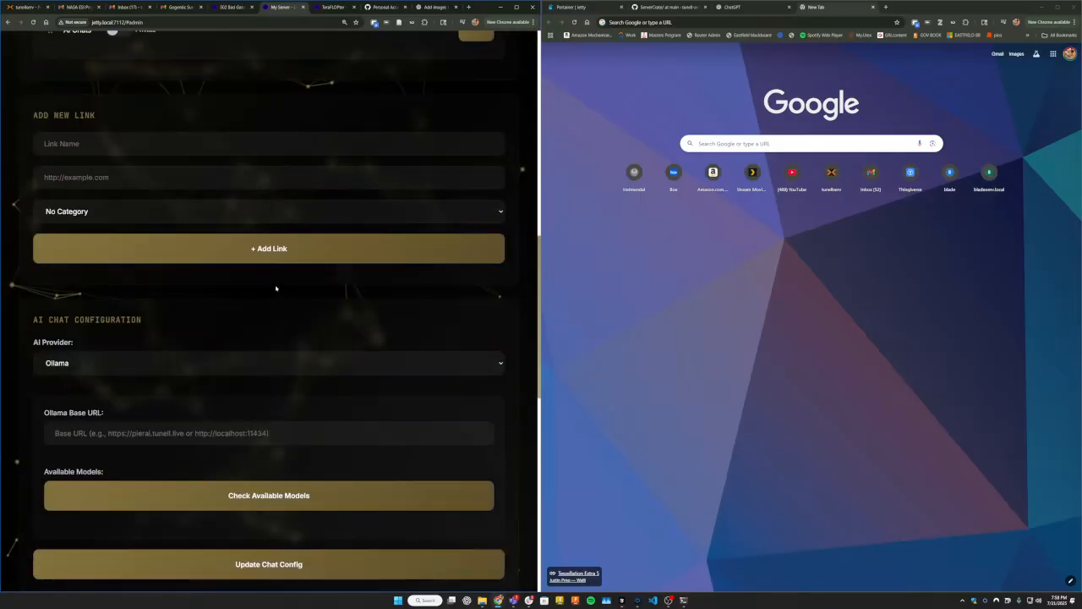
scroll(276, 286, "down", 3)
scroll(276, 286, "up", 7)
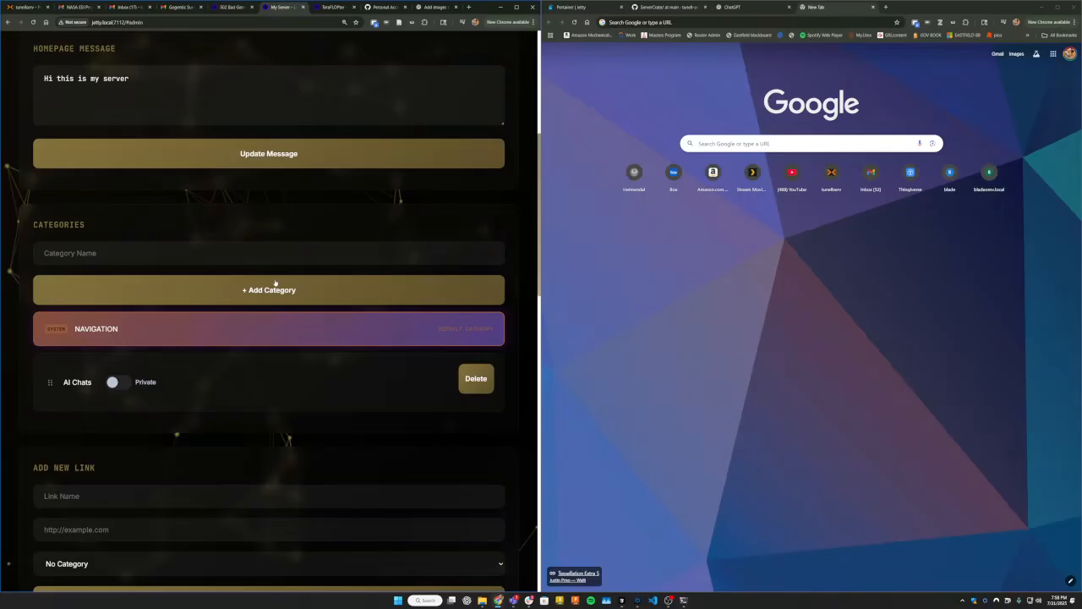
left_click(118, 381)
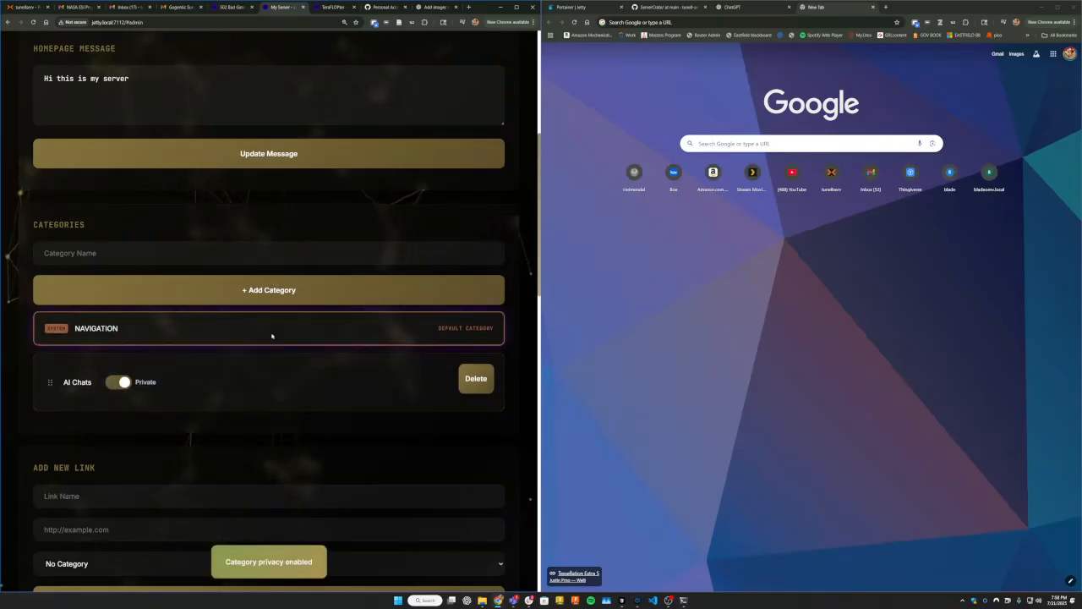
scroll(327, 339, "up", 5)
left_click(97, 246)
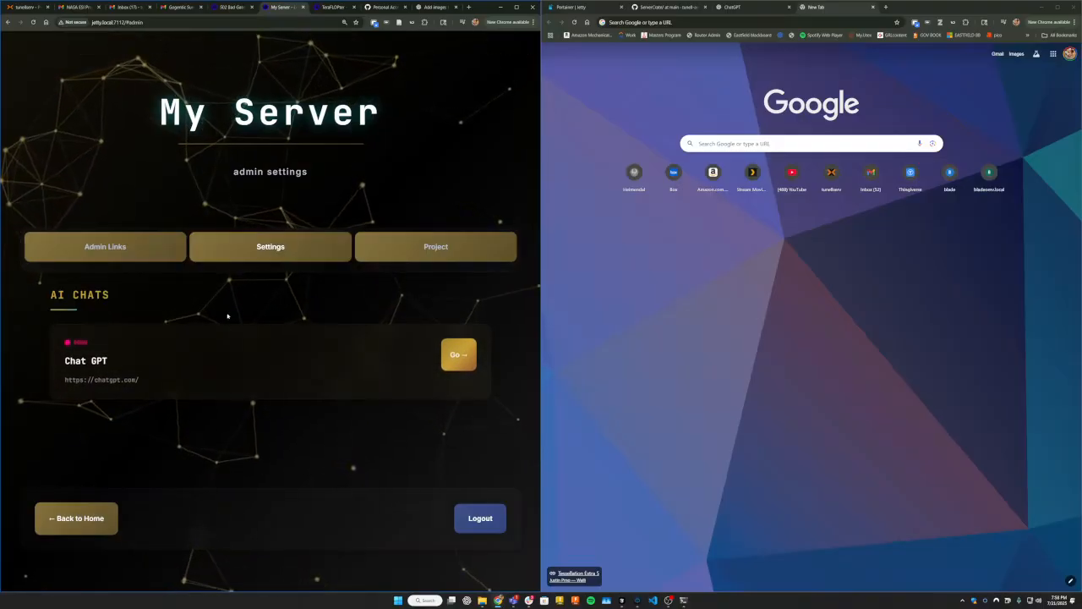
Turn off the private option for the AI Chats category in the site settings.
left_click(241, 246)
scroll(209, 330, "down", 10)
left_click(120, 156)
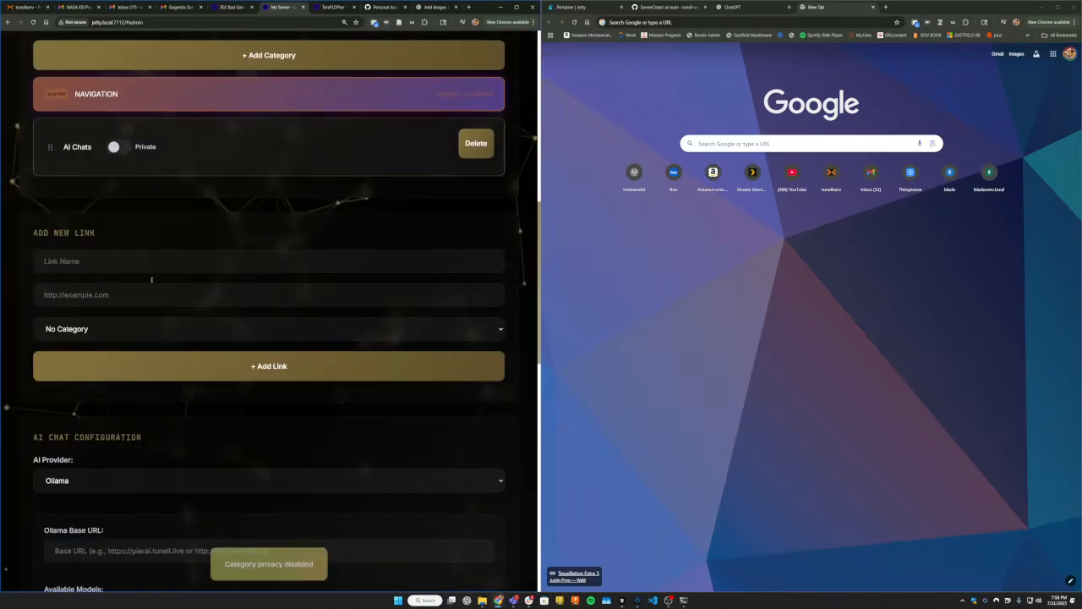
Return to the home page, test the Chat GPT link by opening it, and close the opened page.
scroll(93, 381, "down", 10)
left_click(76, 538)
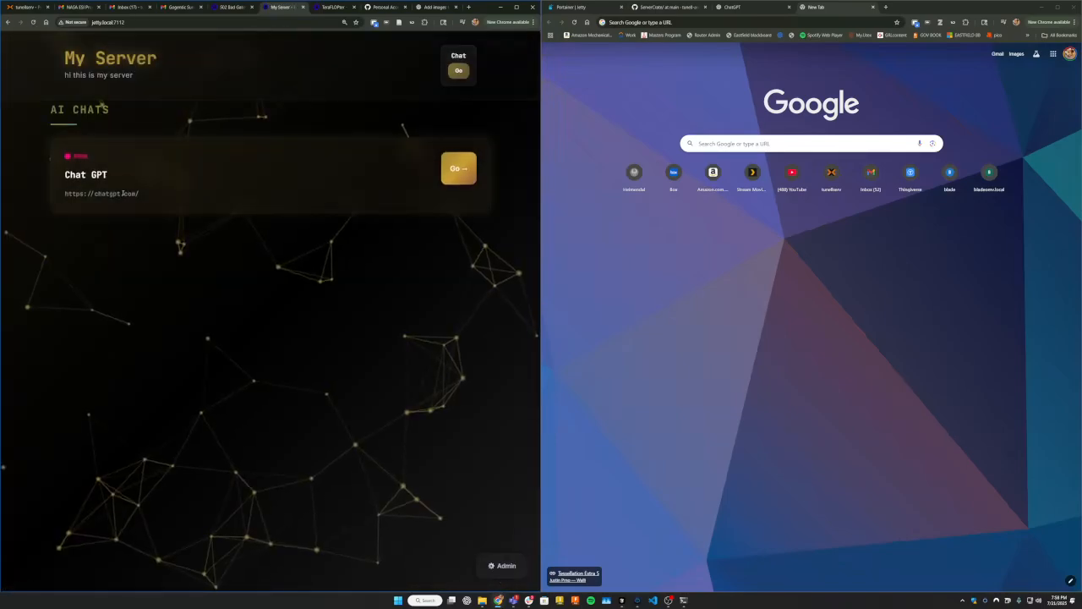
left_click(468, 172)
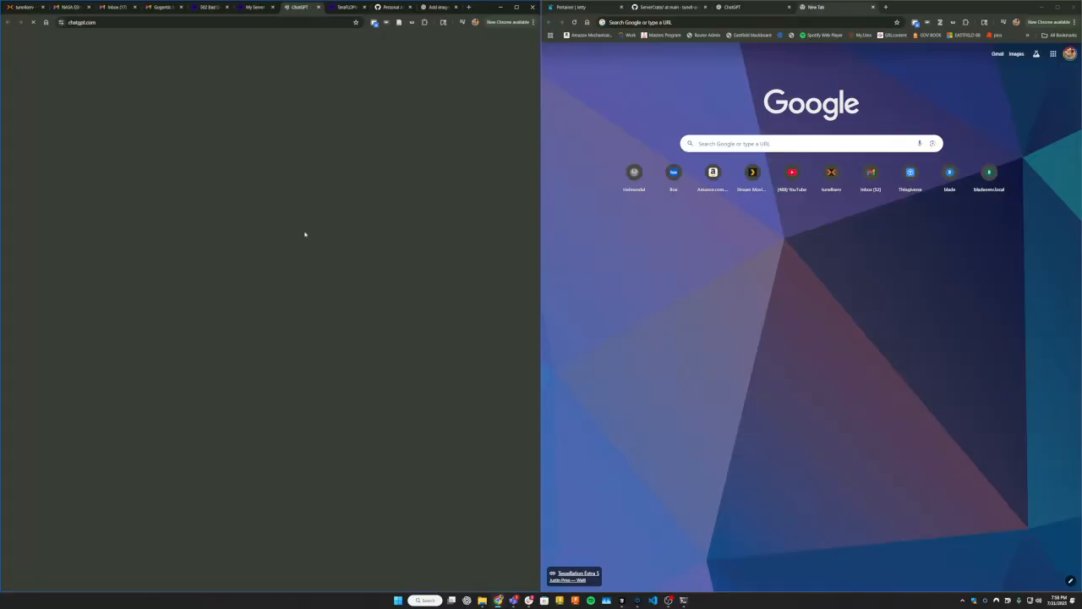
left_click(319, 7)
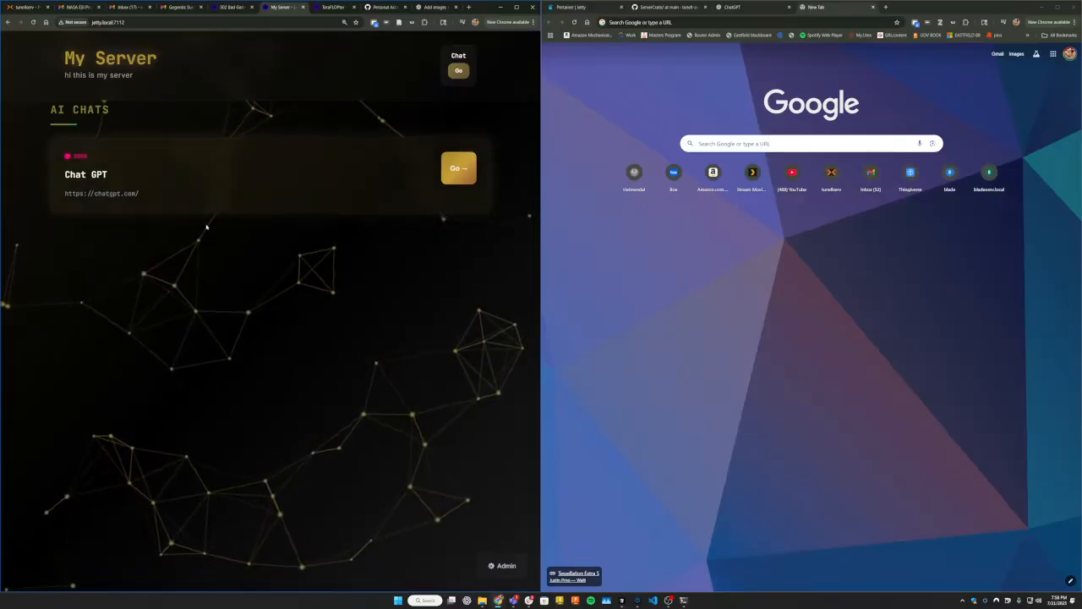
Reopen the admin area and look through its settings, project and admin links sections.
left_click(499, 565)
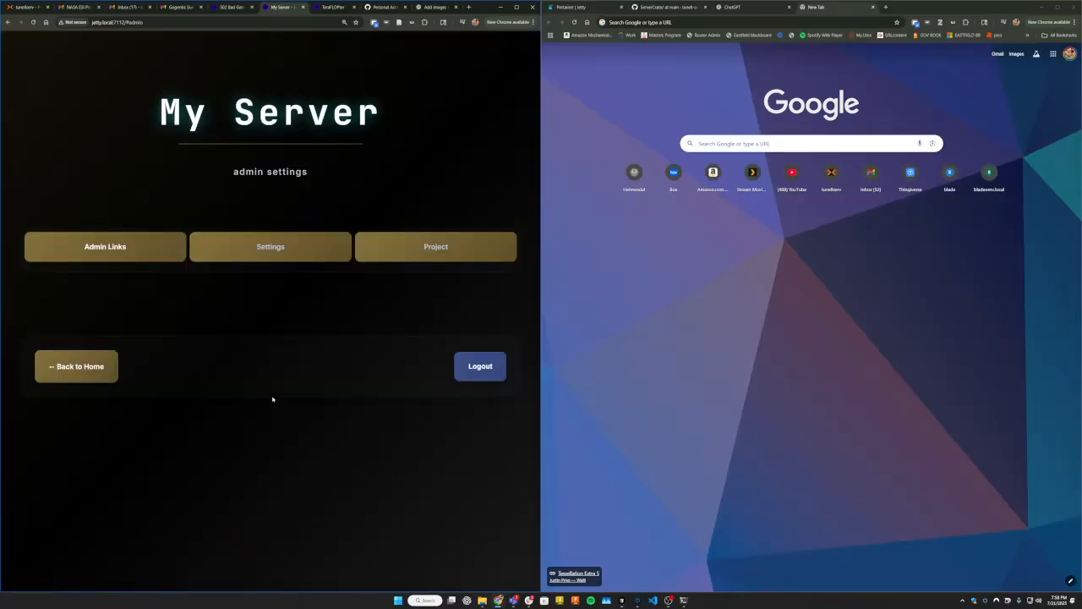
left_click(268, 246)
left_click(442, 252)
left_click(330, 256)
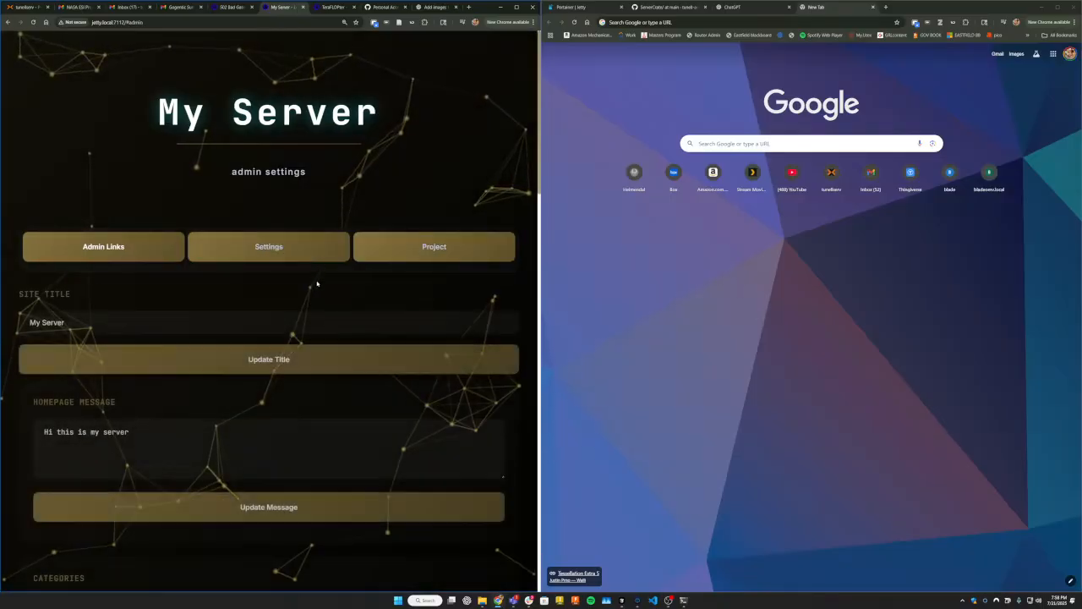
scroll(281, 287, "down", 10)
scroll(292, 285, "up", 8)
scroll(291, 285, "up", 4)
left_click(181, 256)
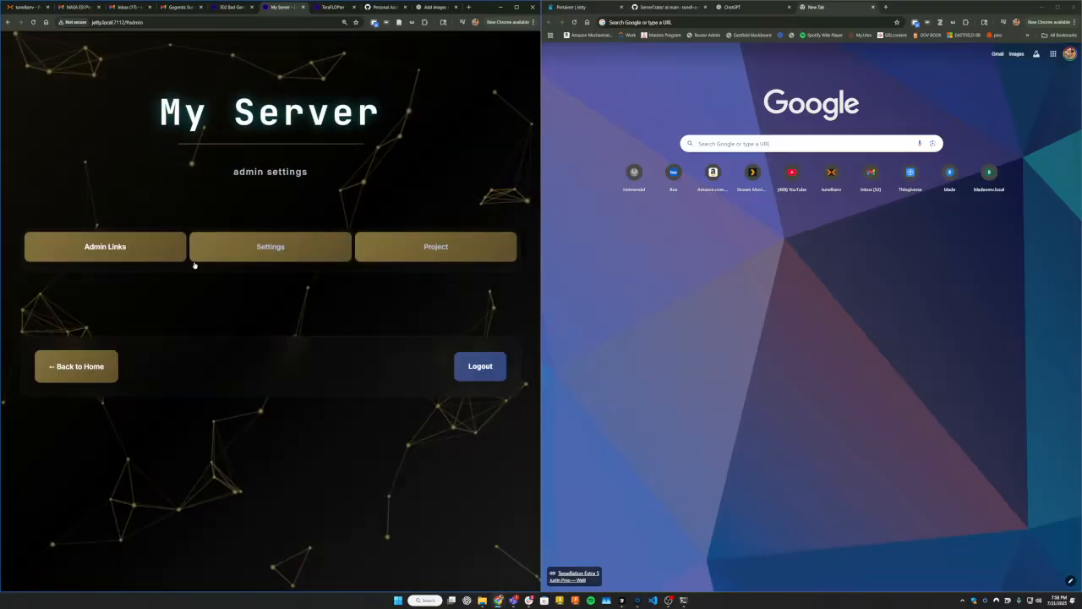
Return to the home page and check the site title and homepage message in its header.
left_click(98, 375)
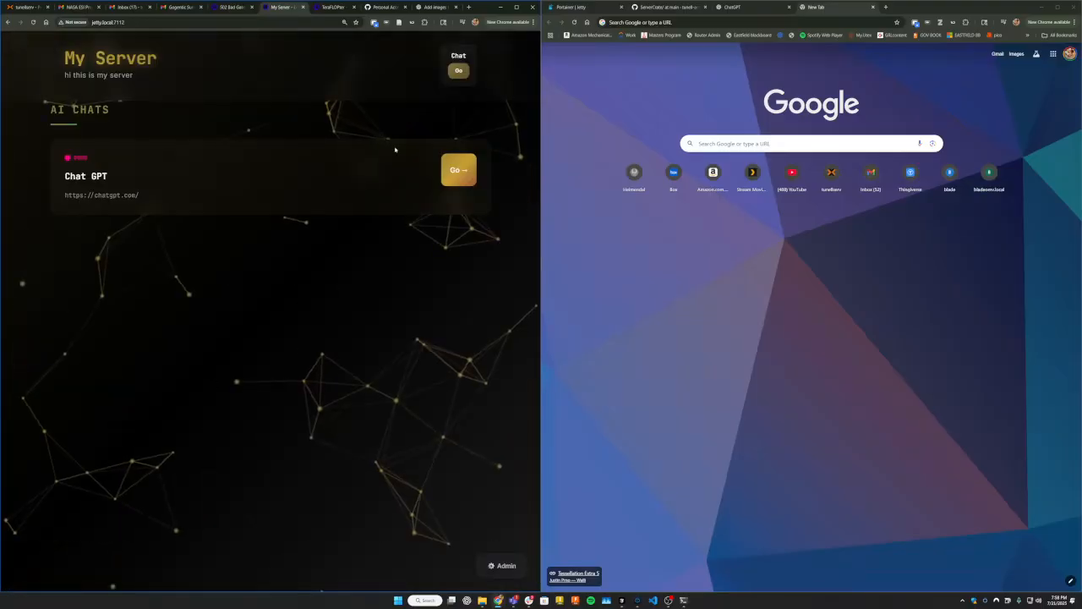
left_click_drag(170, 74, 7, 75)
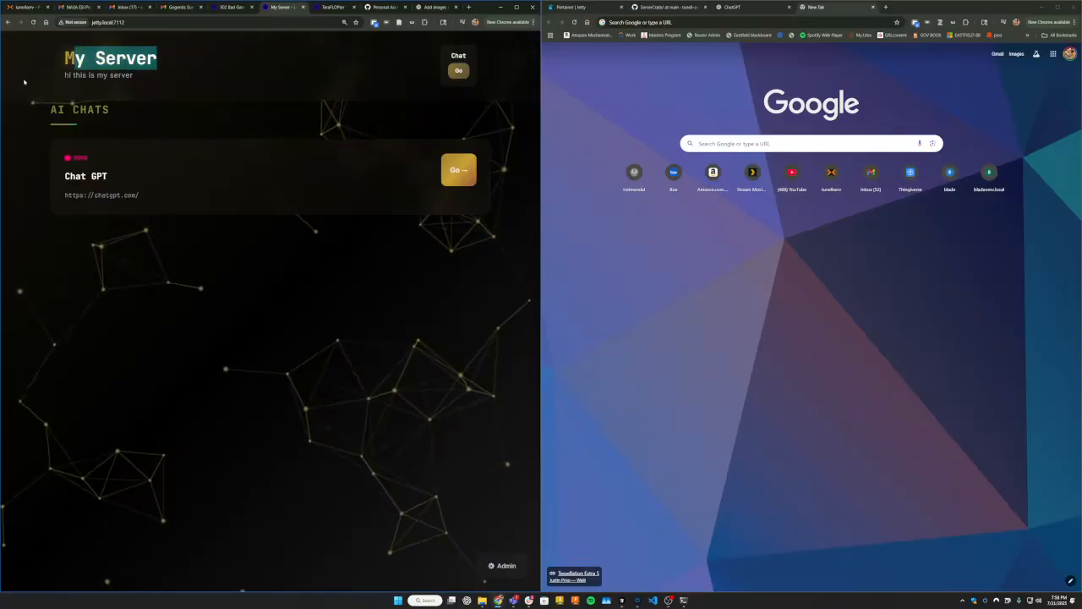
left_click(147, 75)
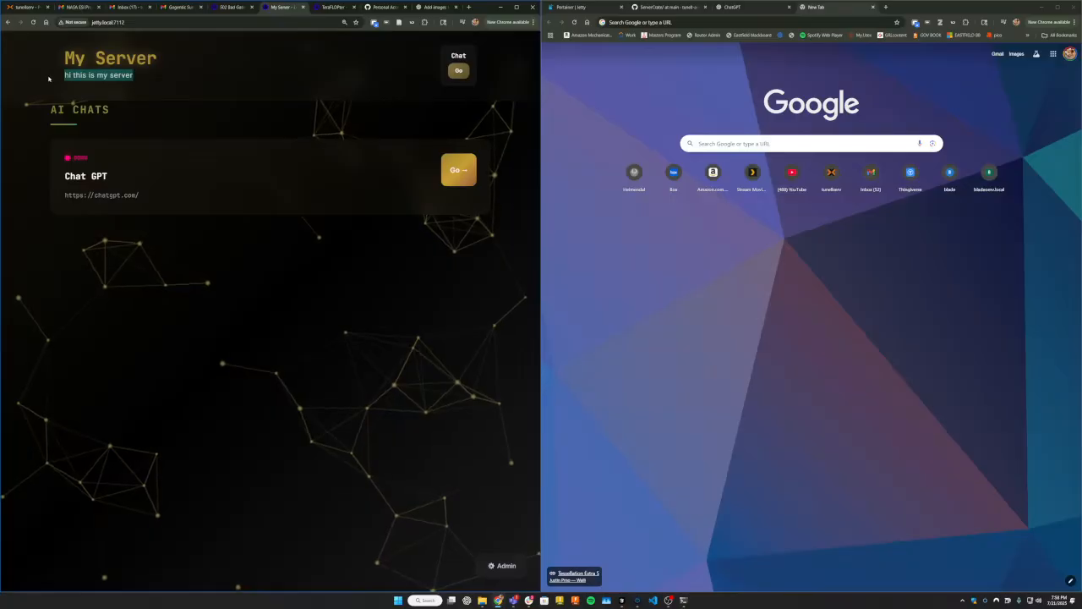
left_click(140, 92)
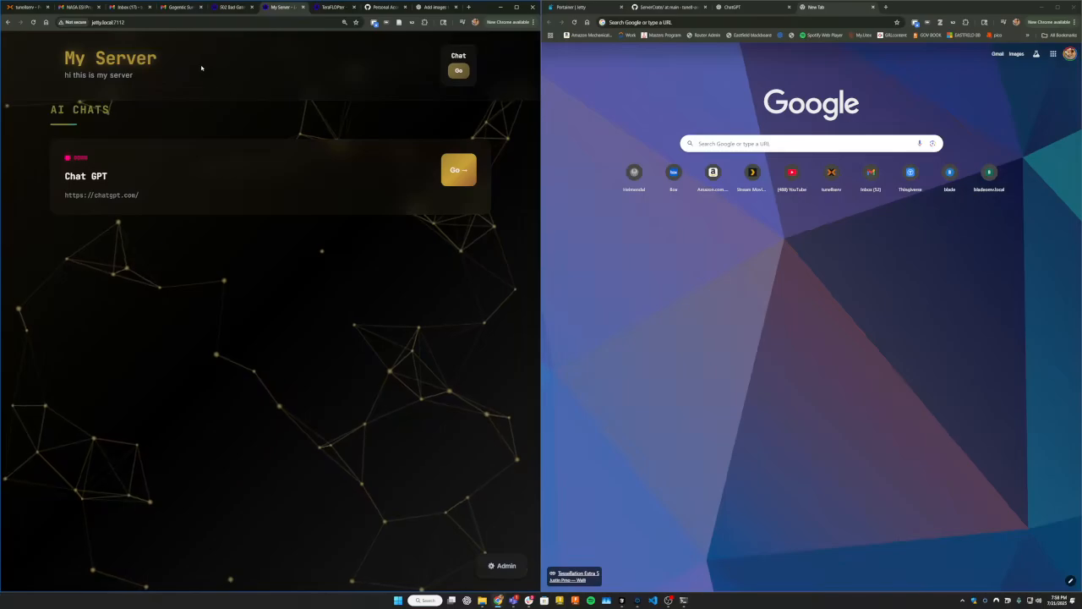
left_click_drag(201, 67, 36, 62)
left_click(138, 84)
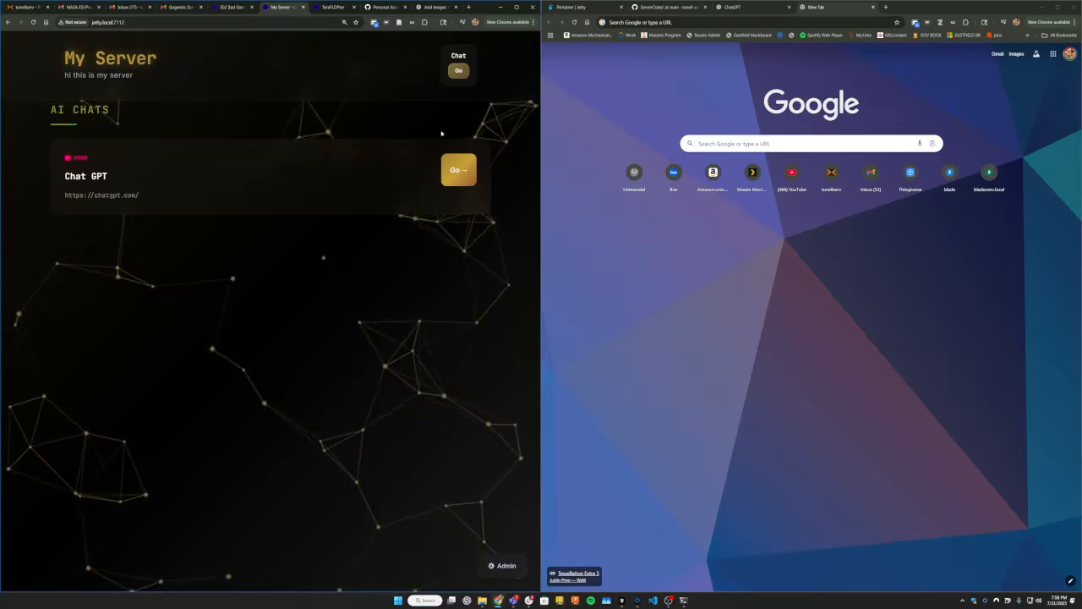
Try to open the dev site in the empty browser tab beside the My Server page.
left_click(660, 25)
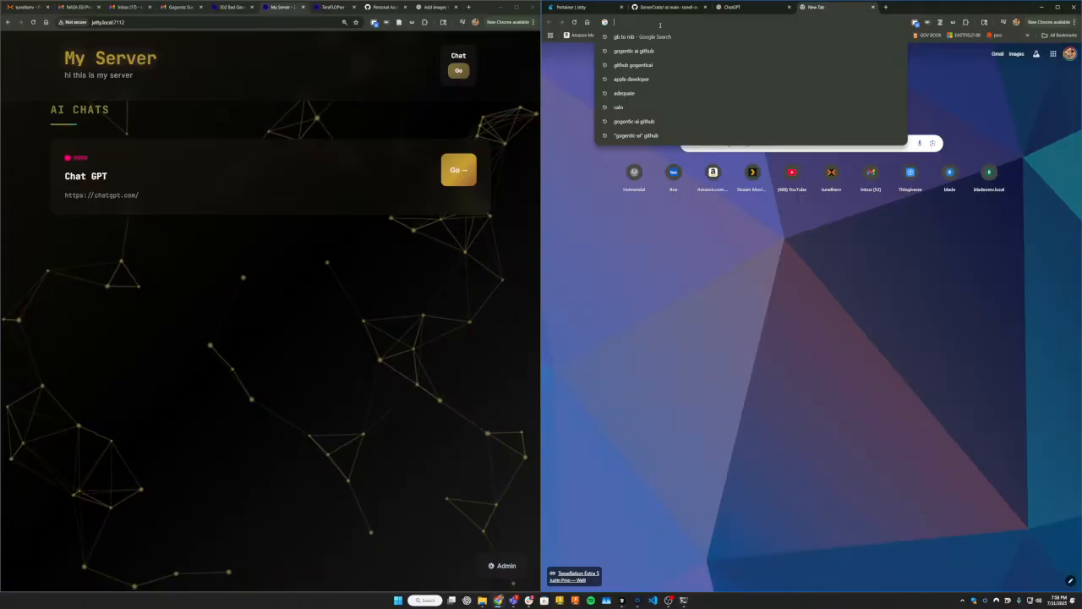
type("de")
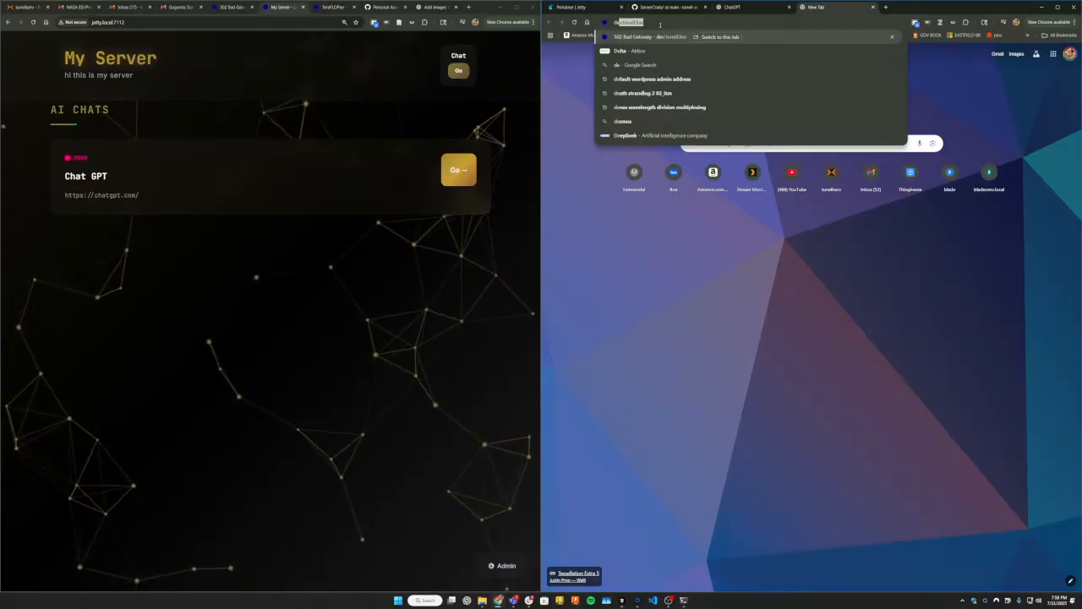
key("Return")
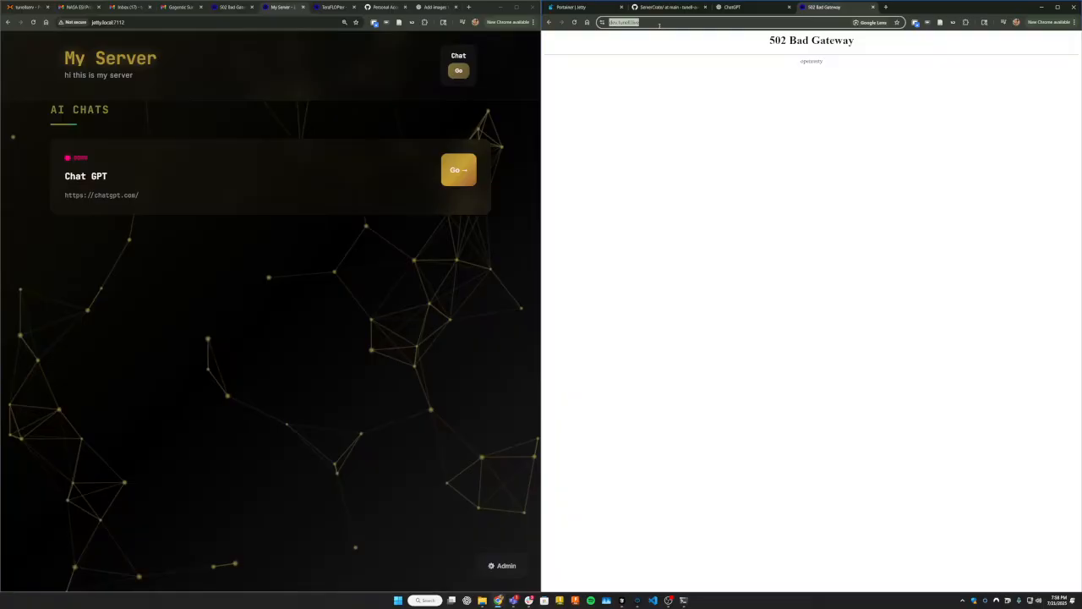
Load the TeraFLOPter hub at jetty.local:7113 and widen its browser window over the My Server window.
type("jetty.")
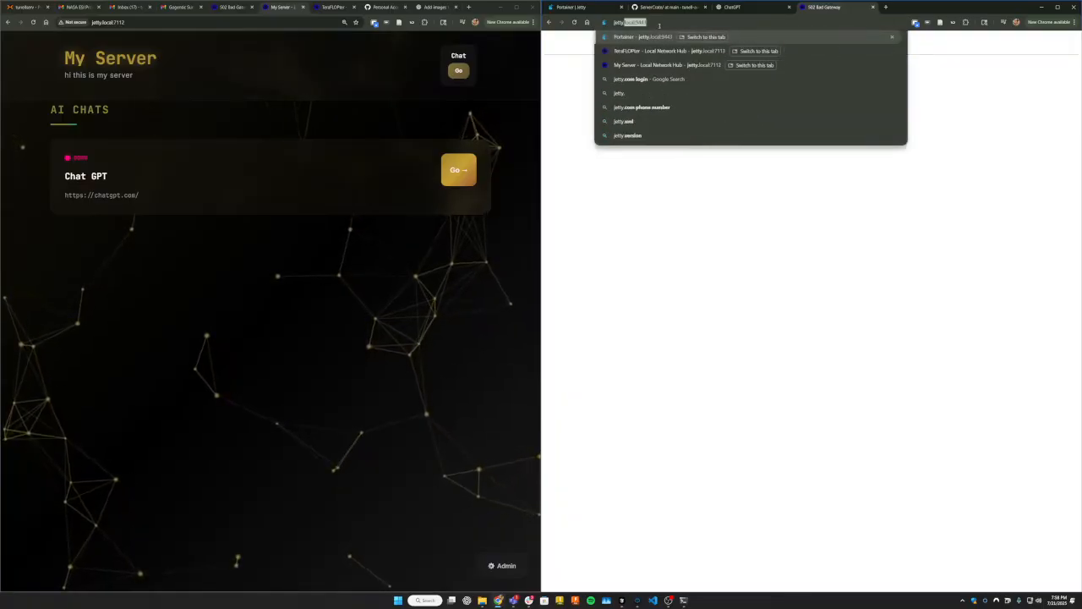
type("local")
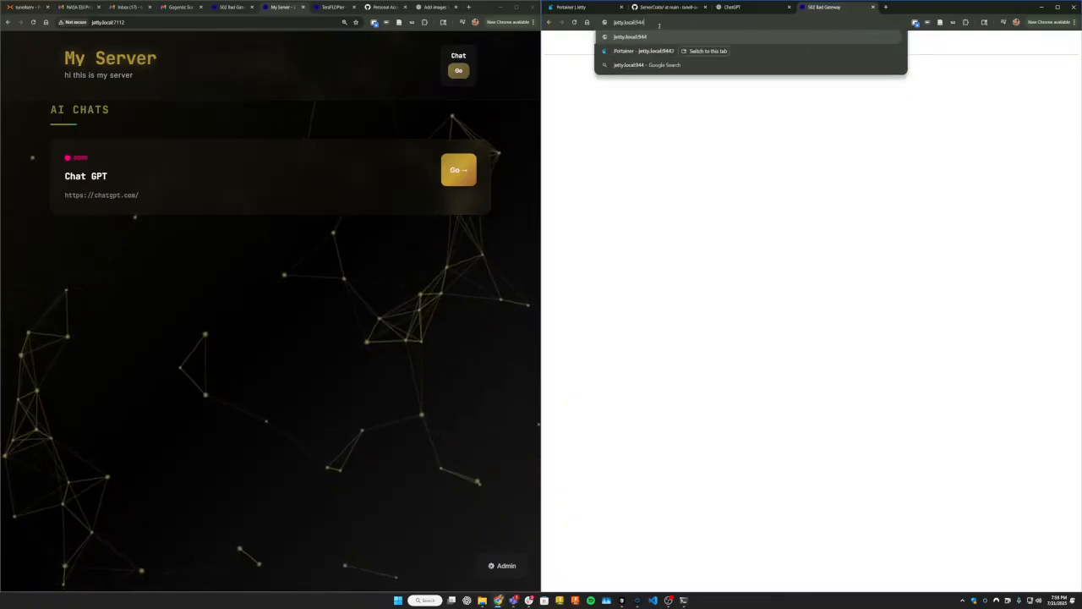
type(":")
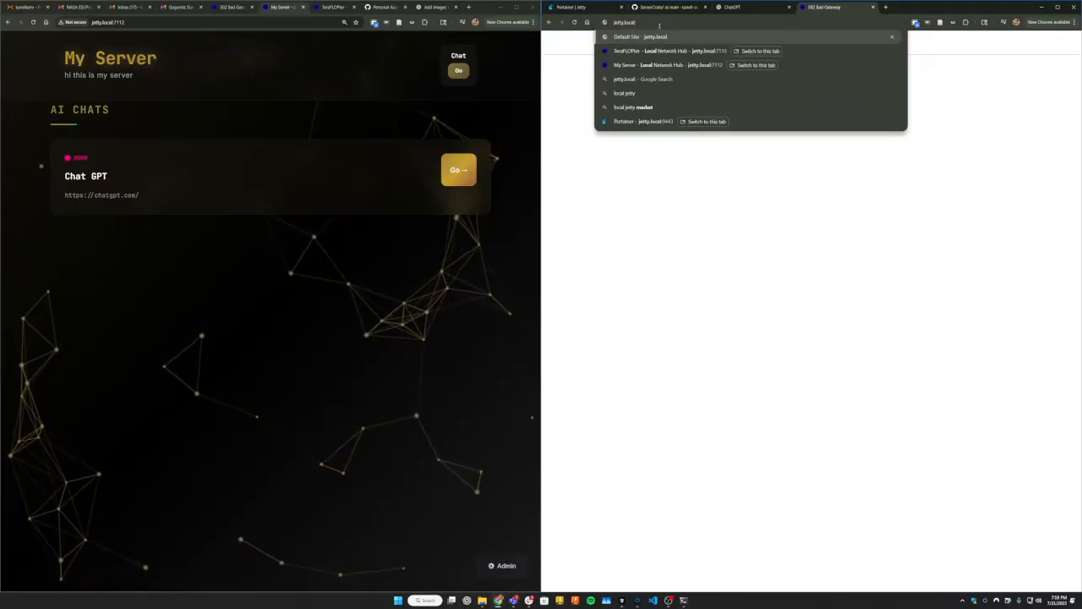
type("7113")
key("Return")
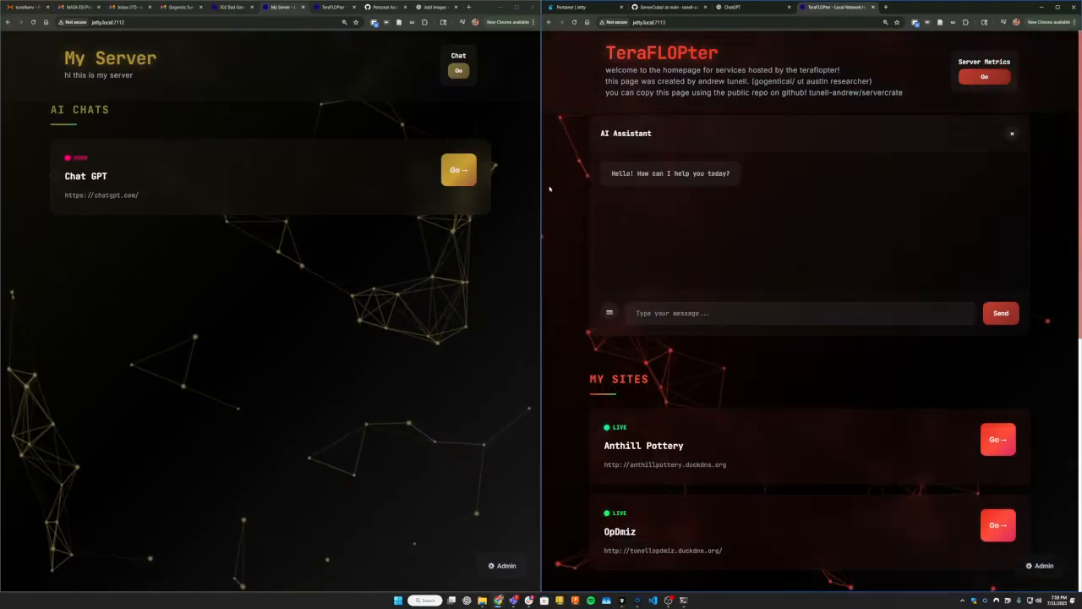
left_click_drag(539, 194, 301, 195)
Send the message "Hi" to the AI Assistant on the TeraFLOPter home page and return to the chat for its reply.
left_click(598, 312)
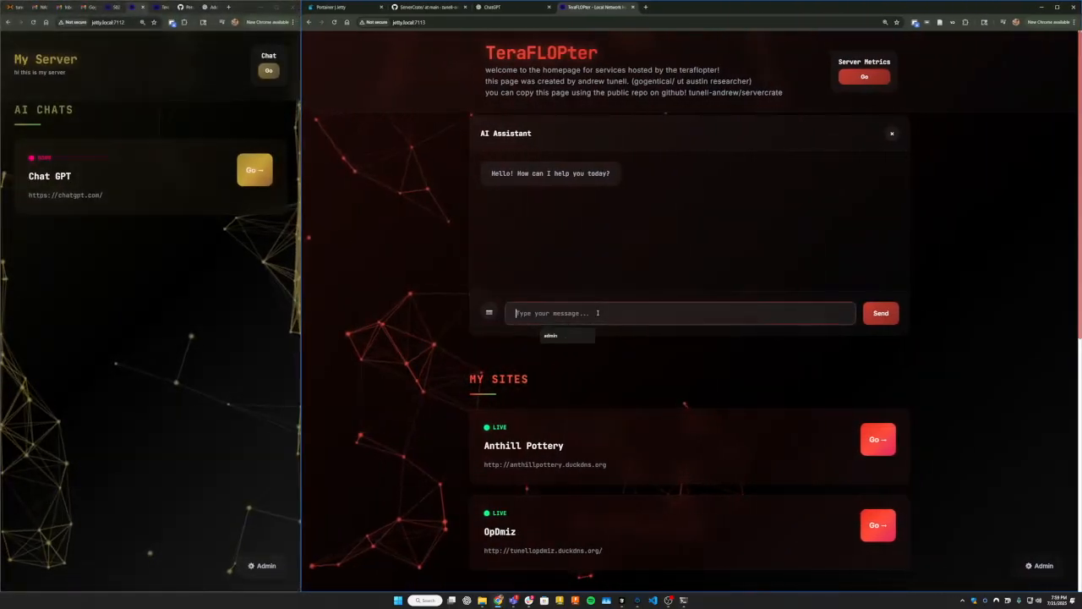
type("hi")
key("Return")
scroll(682, 280, "down", 3)
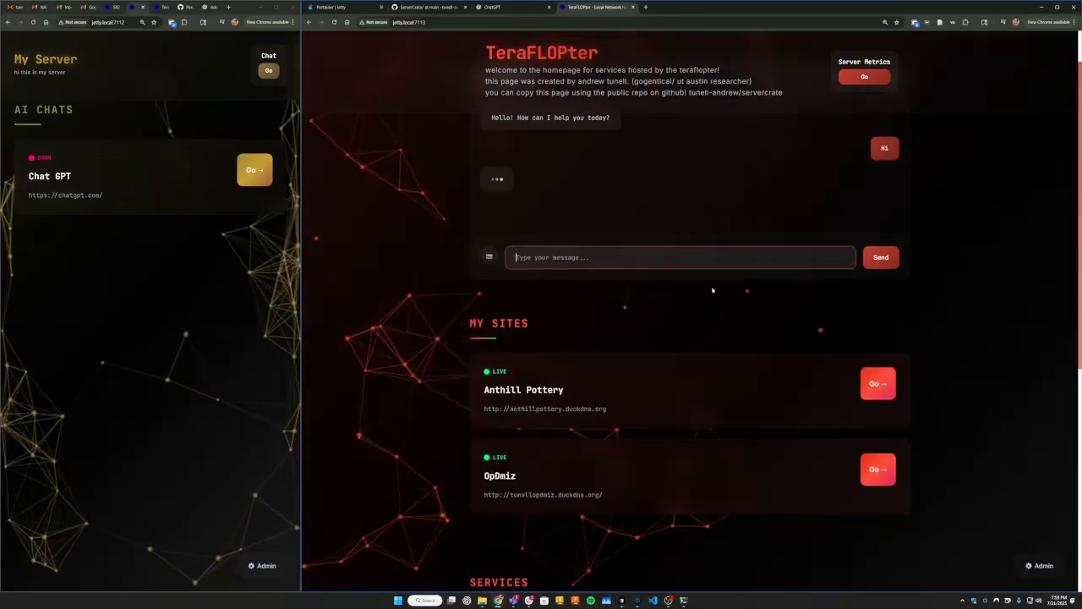
scroll(683, 280, "up", 3)
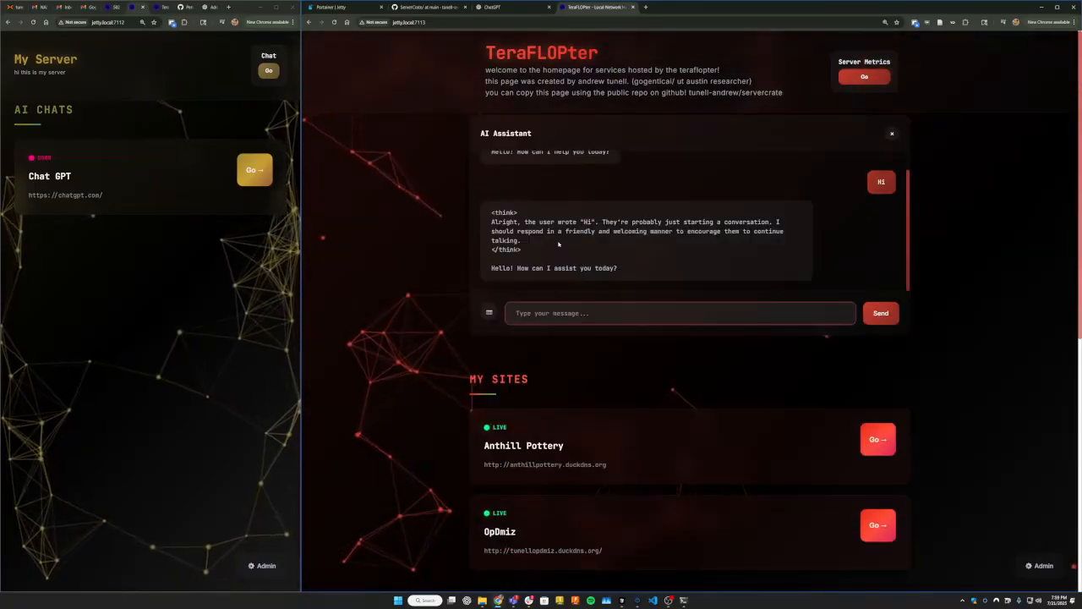
Examine the AI Assistant's reply, highlighting its thinking section and final answer, and look over the sites listed below the chat.
left_click_drag(525, 251, 462, 208)
left_click(532, 253)
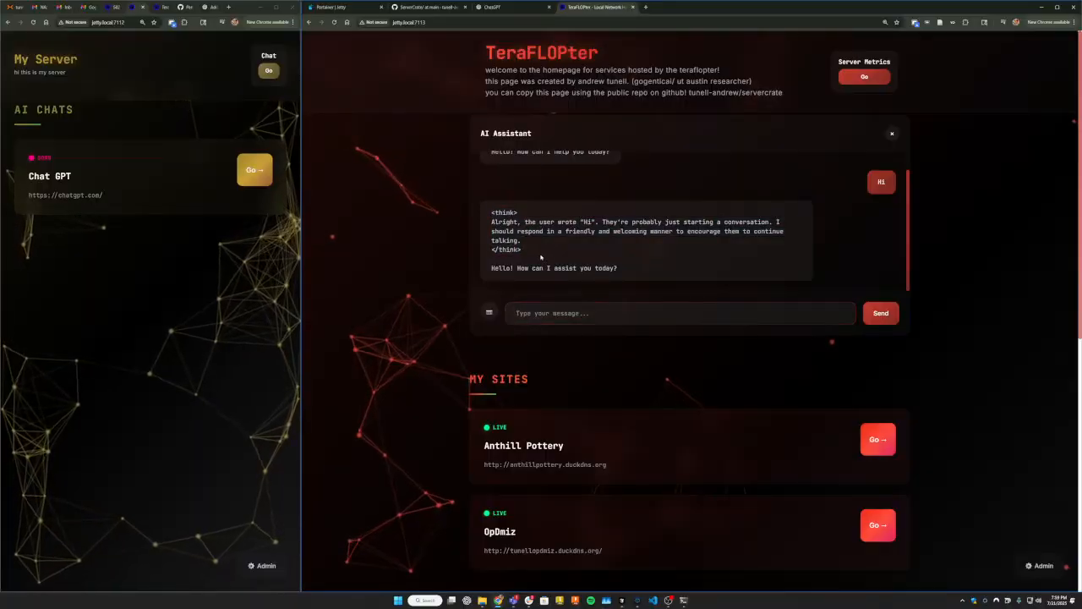
left_click_drag(529, 251, 484, 211)
left_click(521, 255)
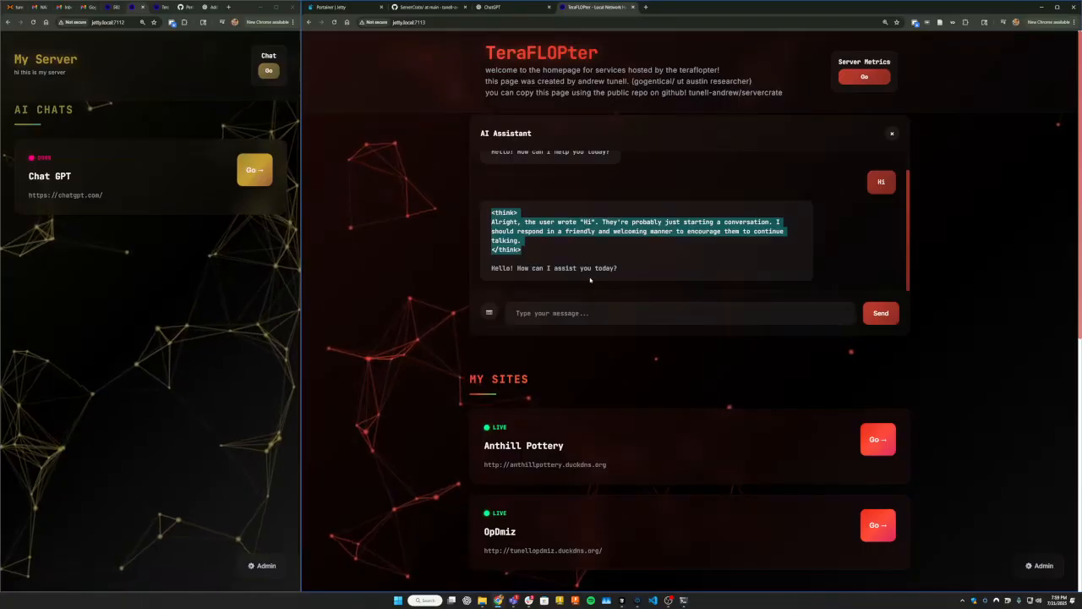
triple_click(623, 269)
scroll(668, 271, "down", 4)
scroll(668, 270, "up", 3)
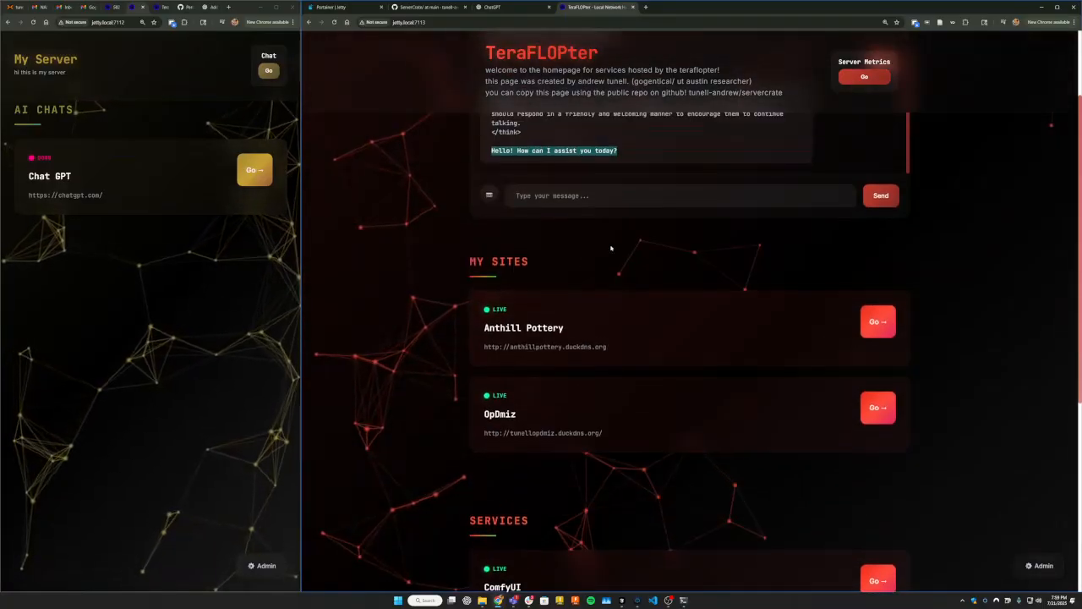
scroll(677, 258, "down", 4)
scroll(677, 258, "up", 4)
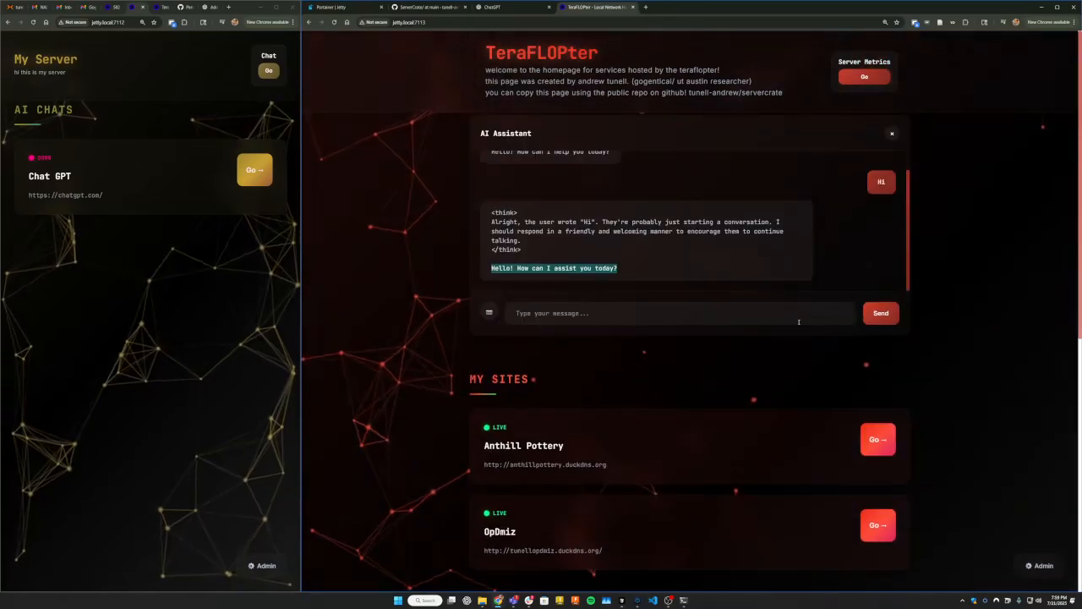
Open the Server Metrics link from the TeraFLOPter header, look through the dashboard's panels, and narrow its browser window.
left_click_drag(612, 54, 752, 82)
left_click(864, 77)
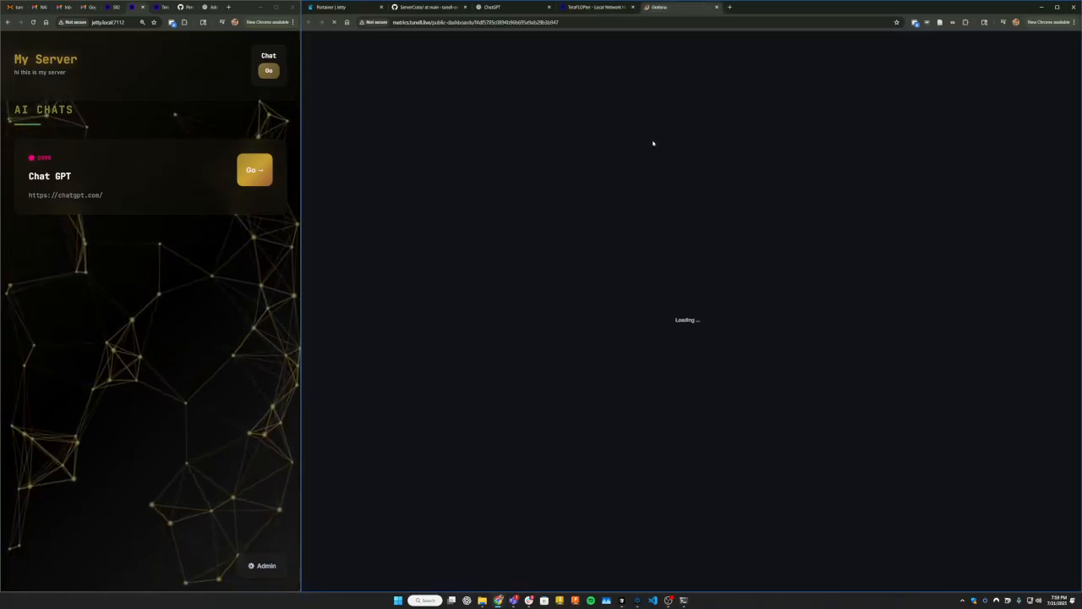
scroll(630, 153, "down", 3)
scroll(651, 144, "up", 2)
scroll(676, 128, "down", 2)
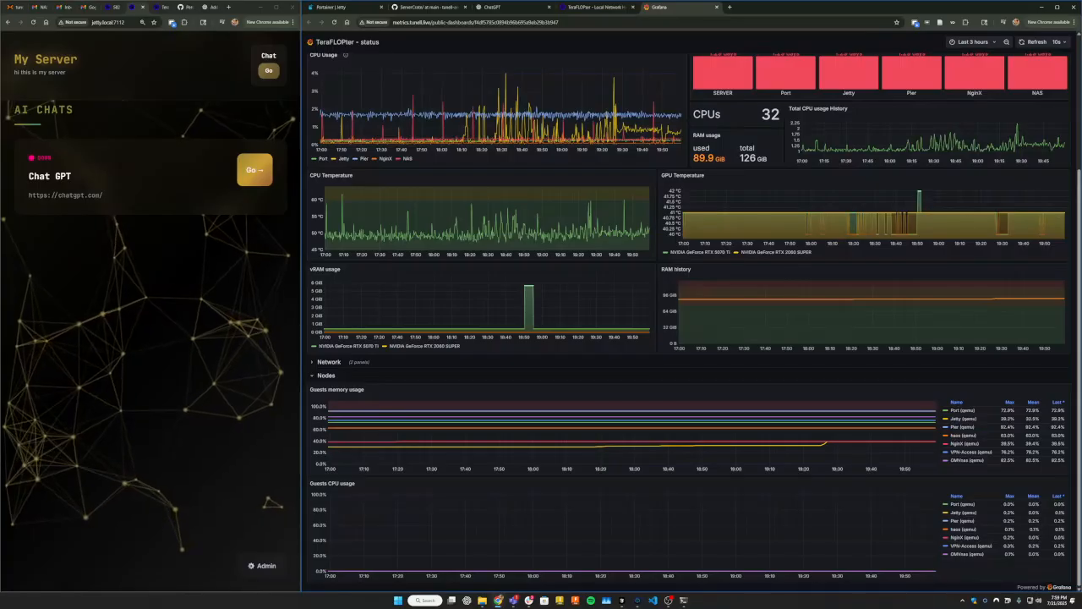
left_click_drag(296, 315, 654, 332)
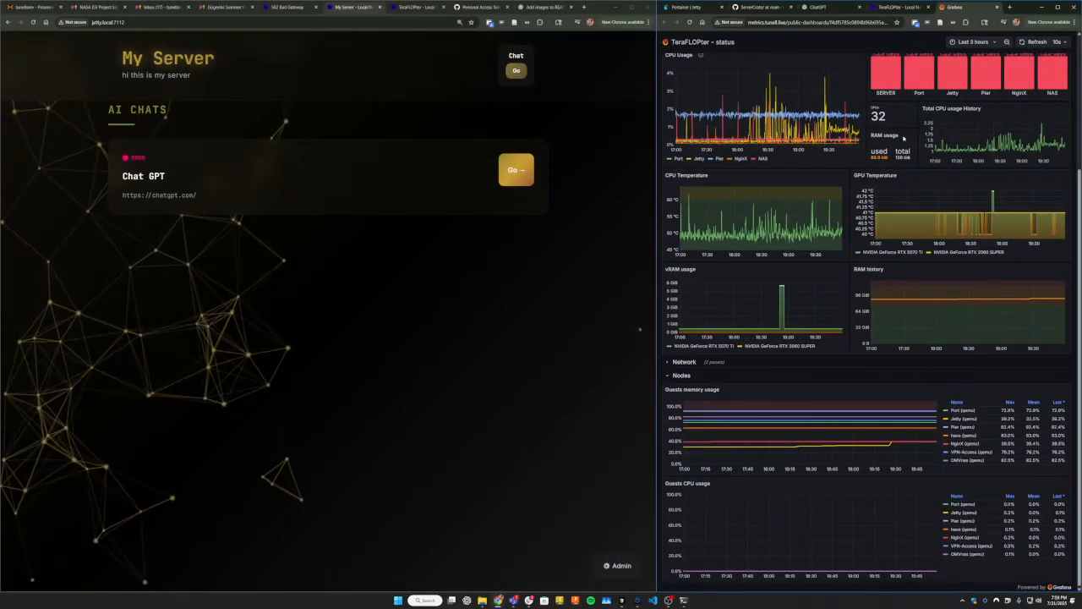